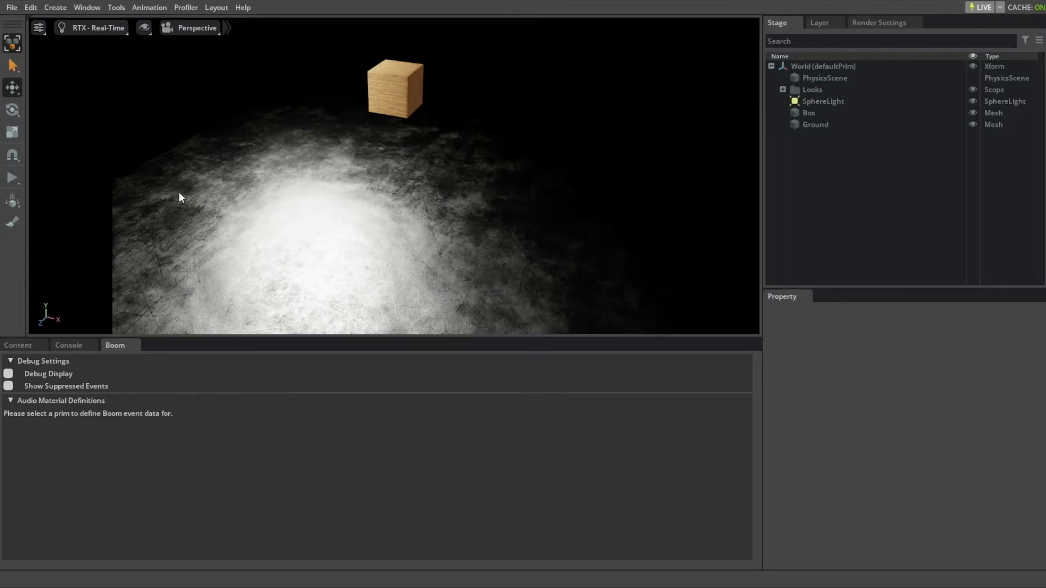
Do a quick physics test run, starting and then stopping the simulation.
click(12, 176)
click(12, 201)
Make the Box a rigid body with colliders and the Ground a collider, then test-run the fall.
right_click(378, 77)
mouse_move(495, 180)
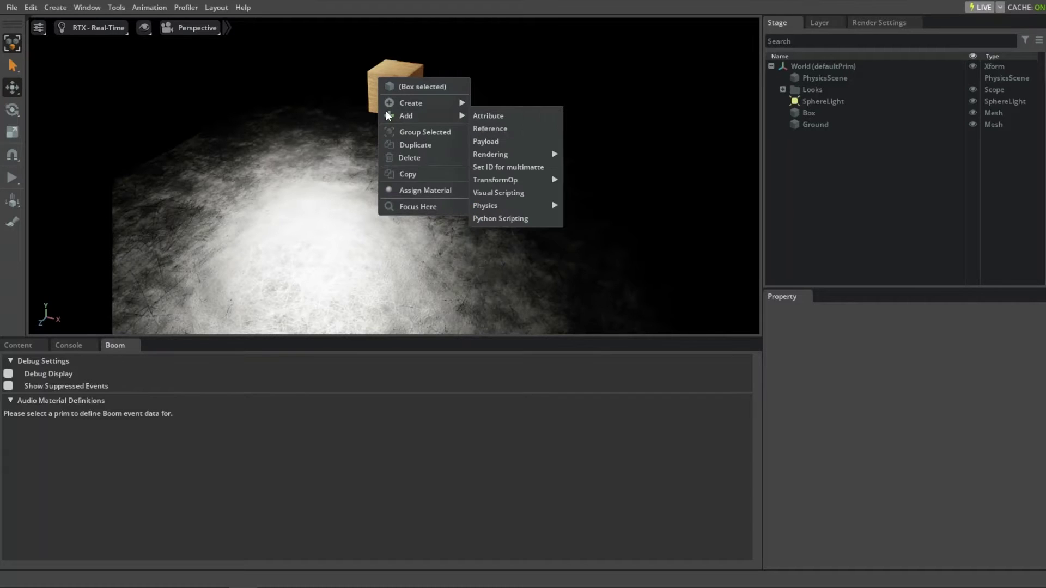
mouse_move(486, 204)
click(585, 205)
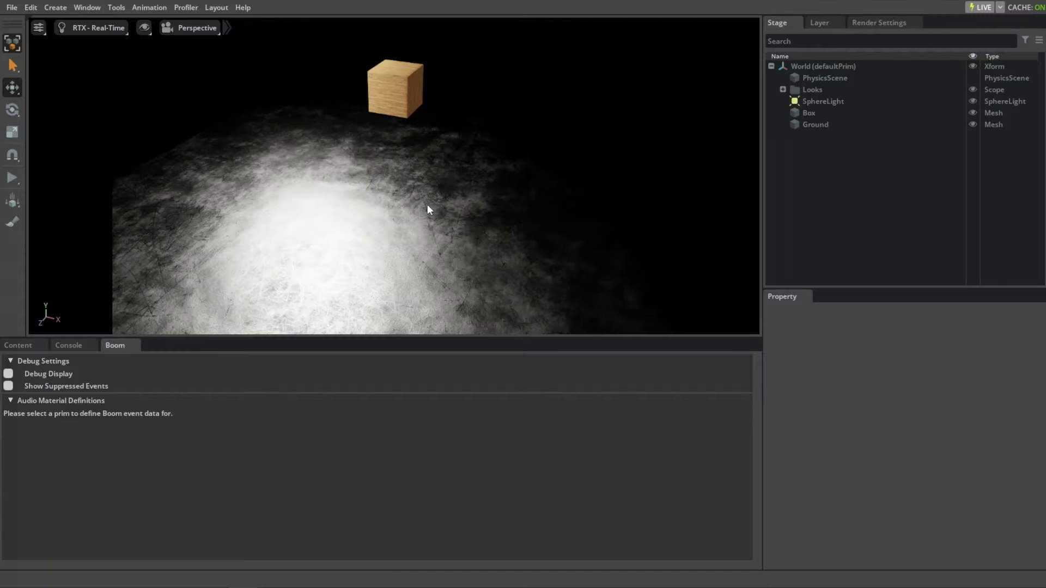
right_click(350, 207)
mouse_move(377, 245)
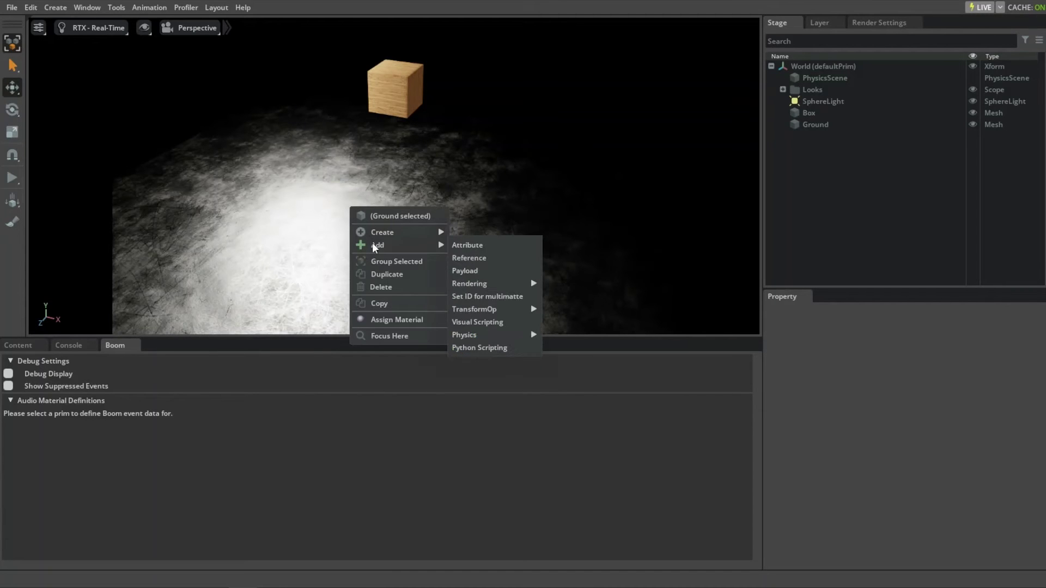
mouse_move(464, 335)
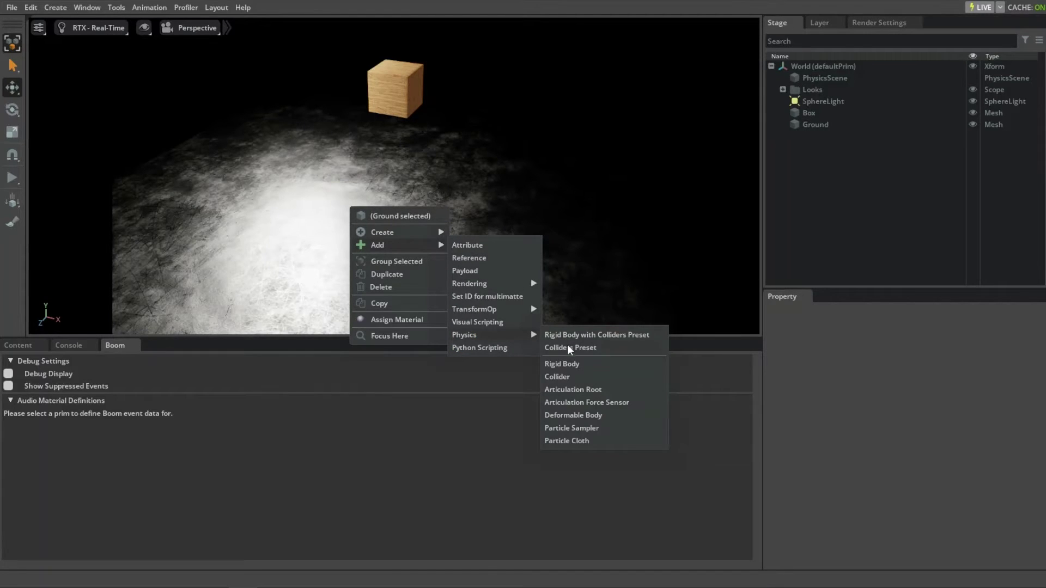
click(587, 349)
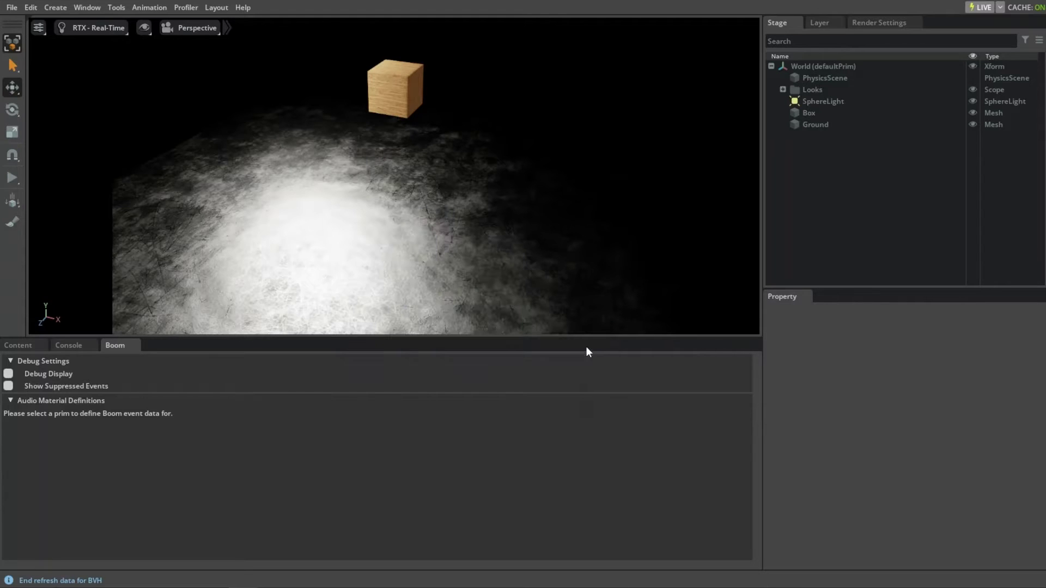
click(11, 179)
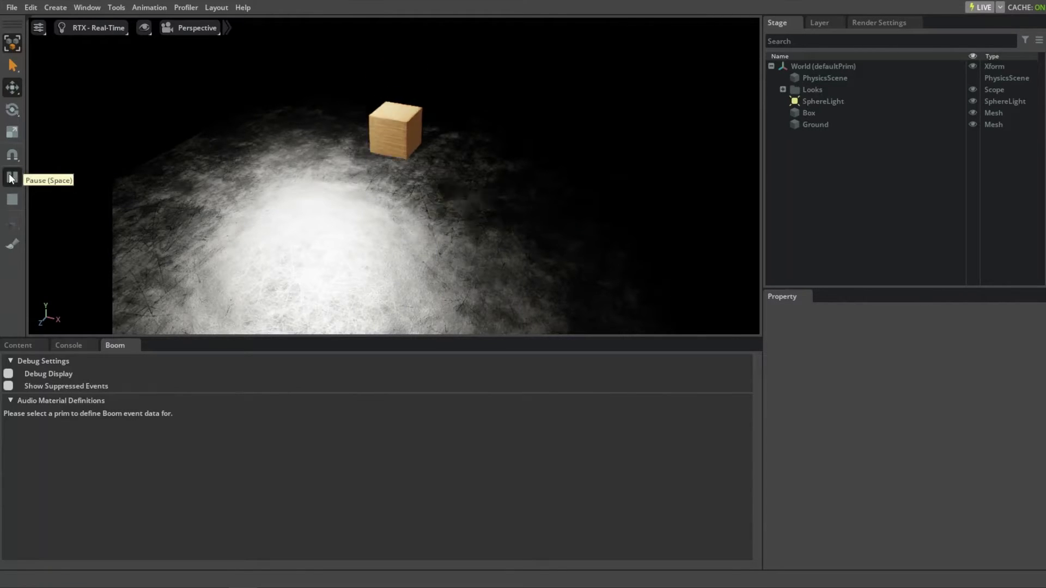
click(13, 195)
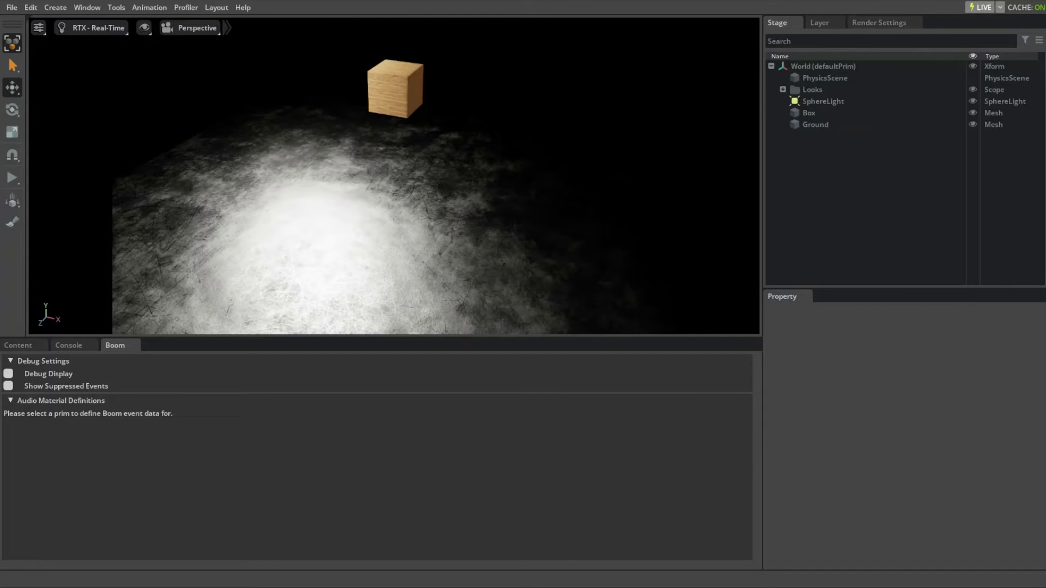
Add a Rigid Body Material to Metal with dynamic friction 0.6 and static friction 0.8.
click(783, 89)
click(819, 114)
right_click(819, 113)
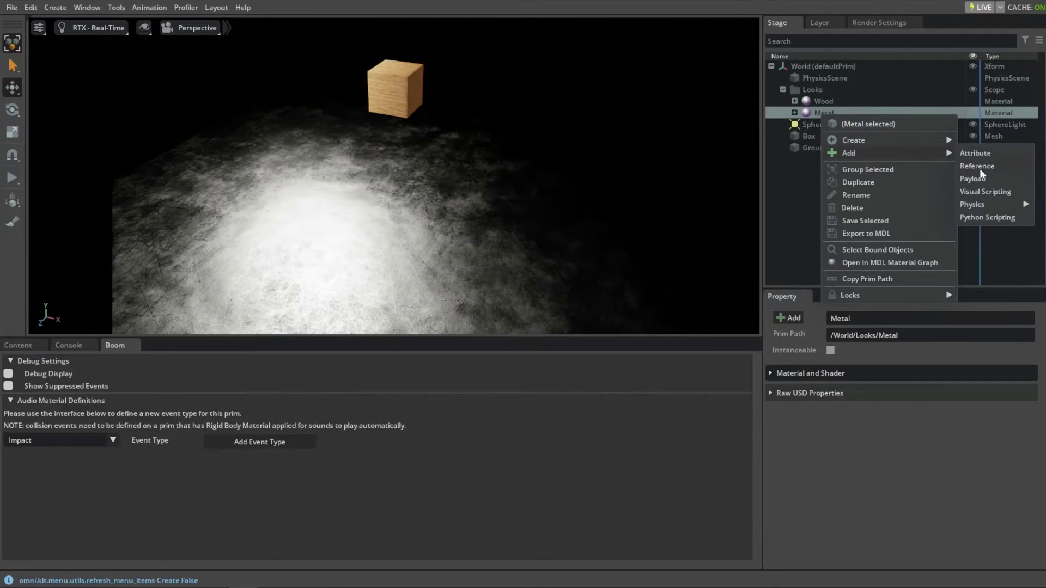
mouse_move(972, 204)
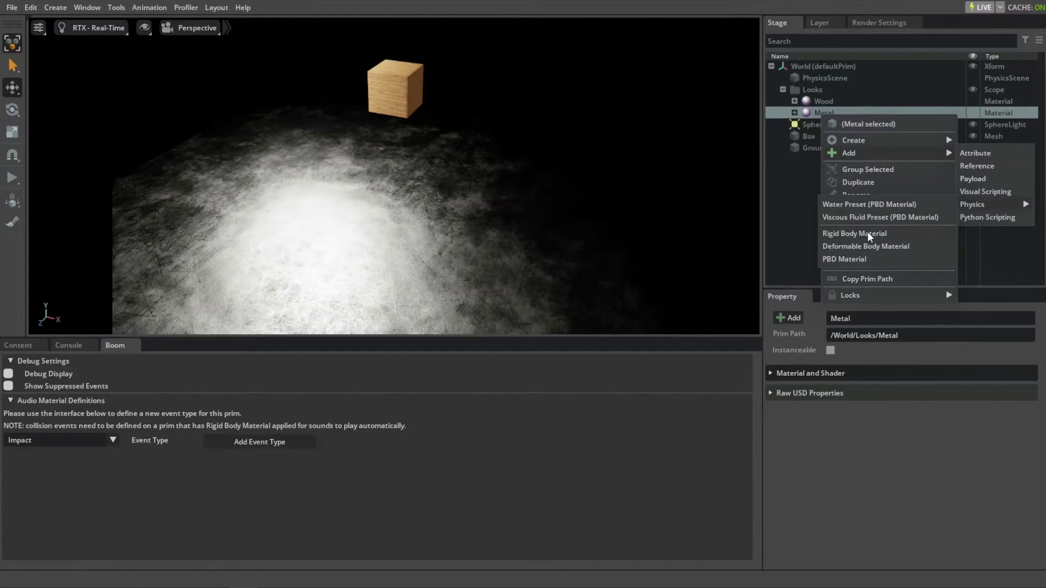
click(867, 234)
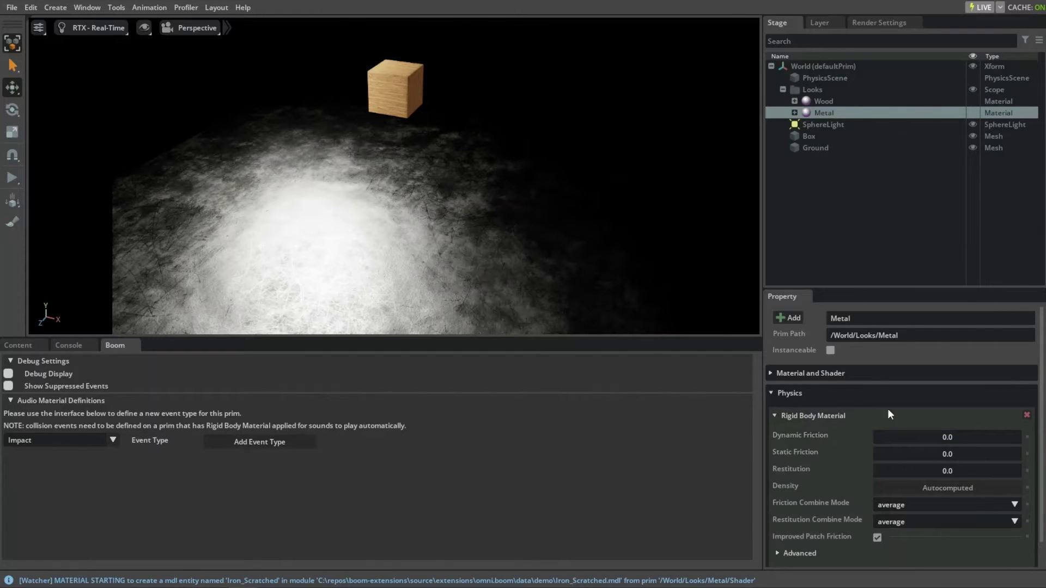
double_click(935, 437)
text(0.6)
key(Tab)
text(0.8)
key(Return)
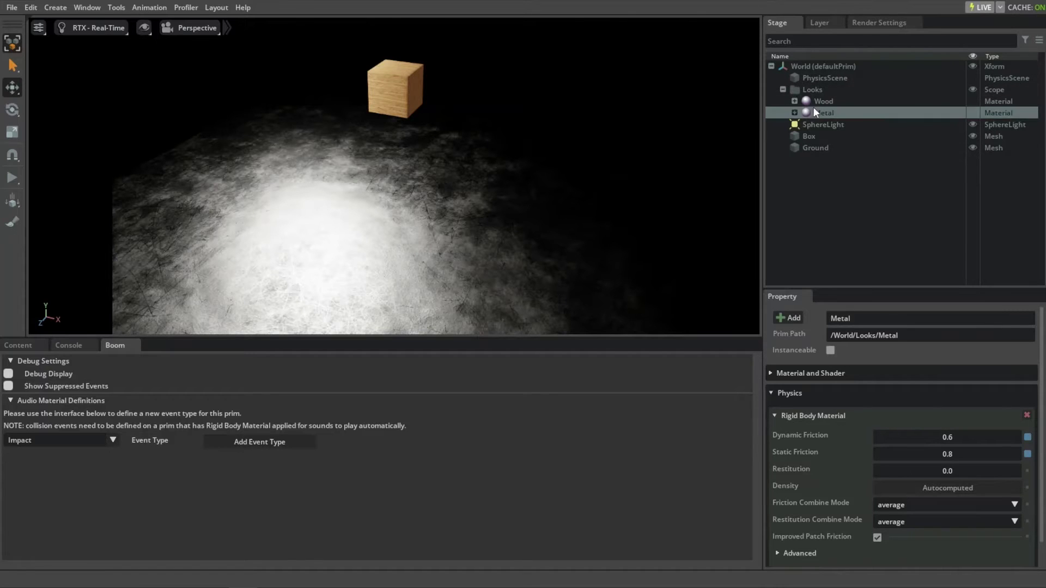
Add a Rigid Body Material to Wood with dynamic friction 0.8 and static friction 1.0.
click(824, 102)
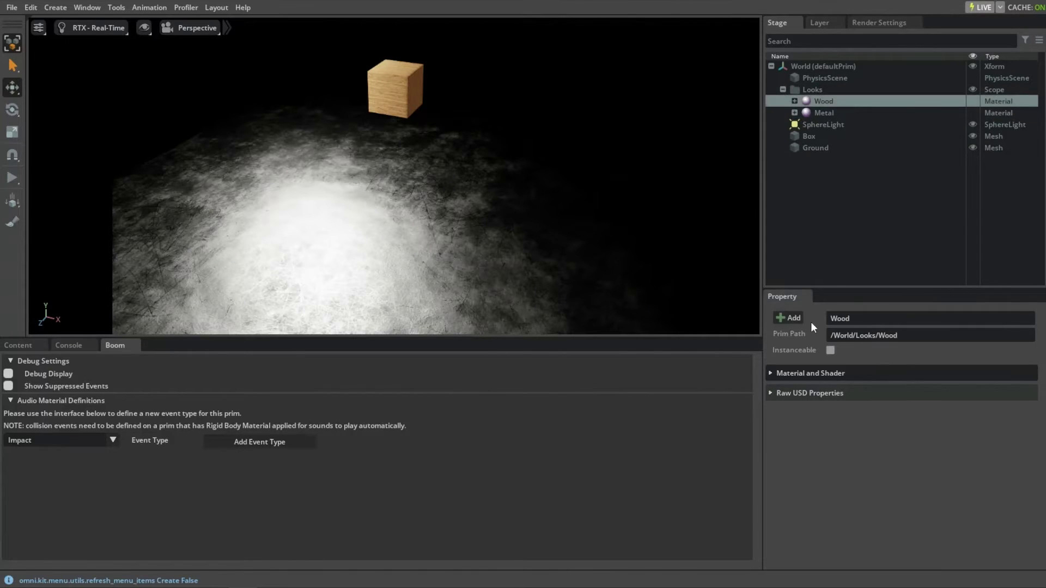
click(776, 318)
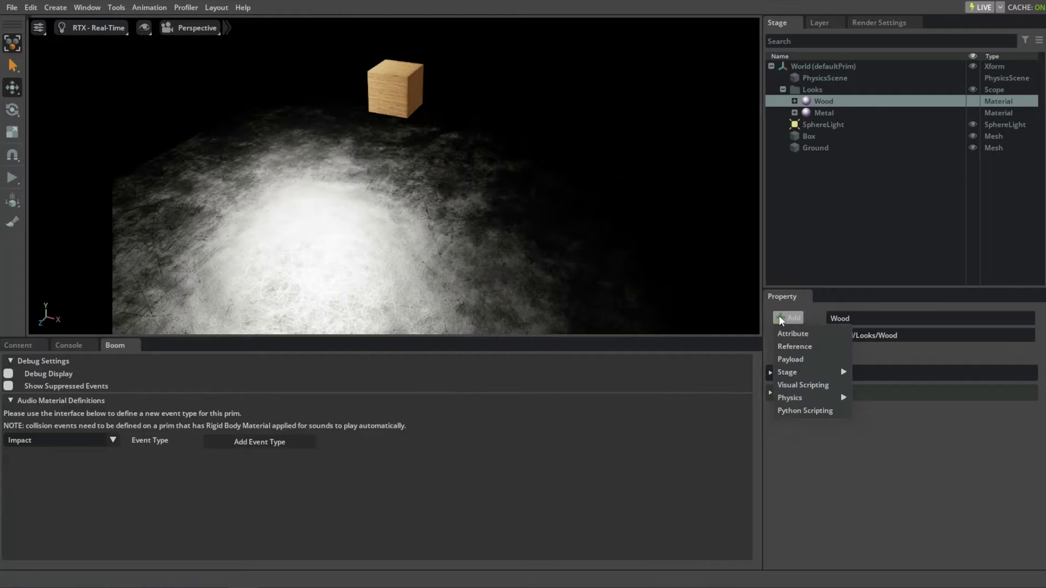
mouse_move(790, 397)
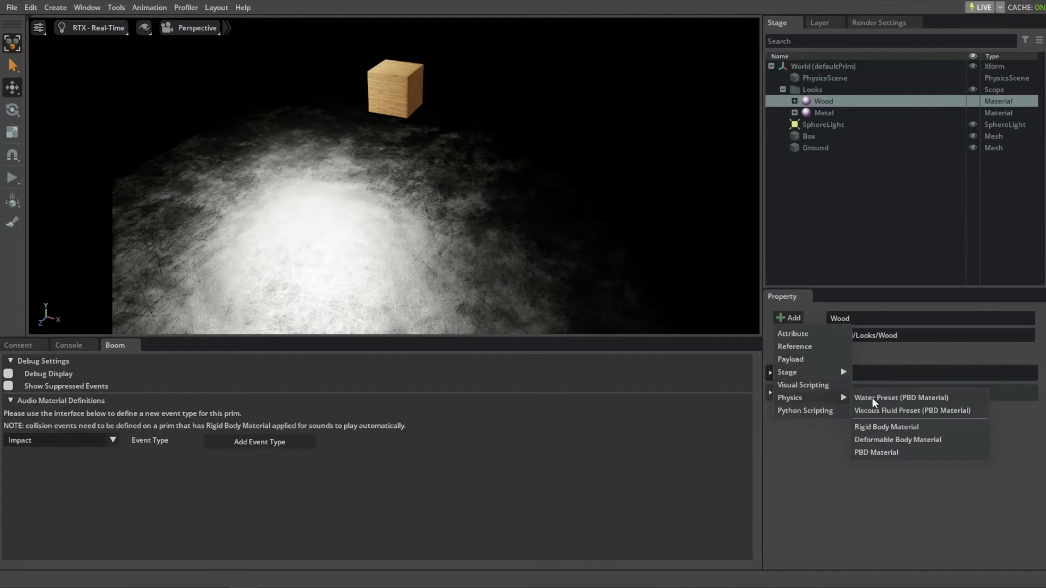
click(876, 428)
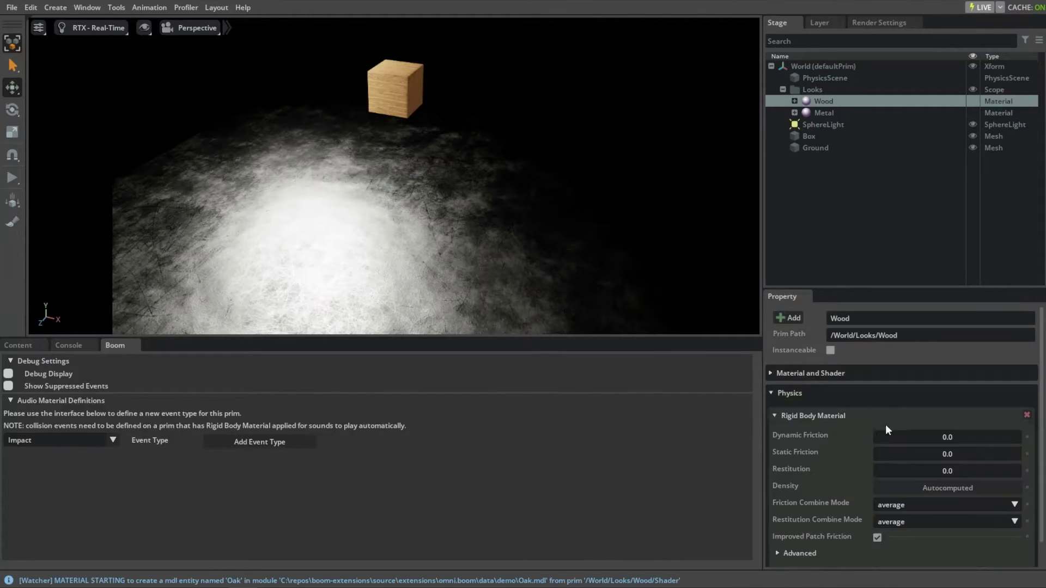
double_click(936, 433)
text(0.8)
key(Tab)
text(01)
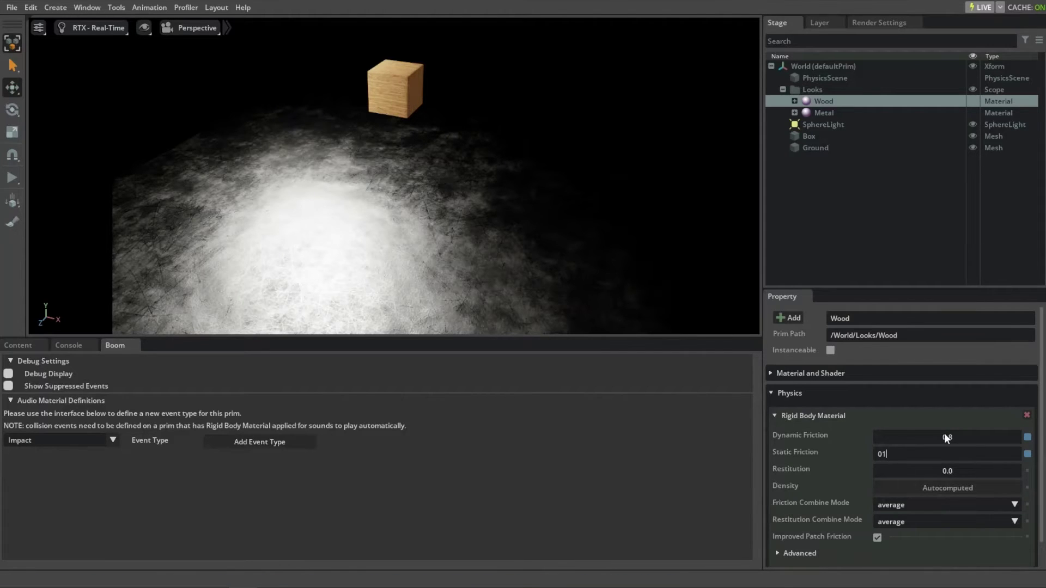
key(Return)
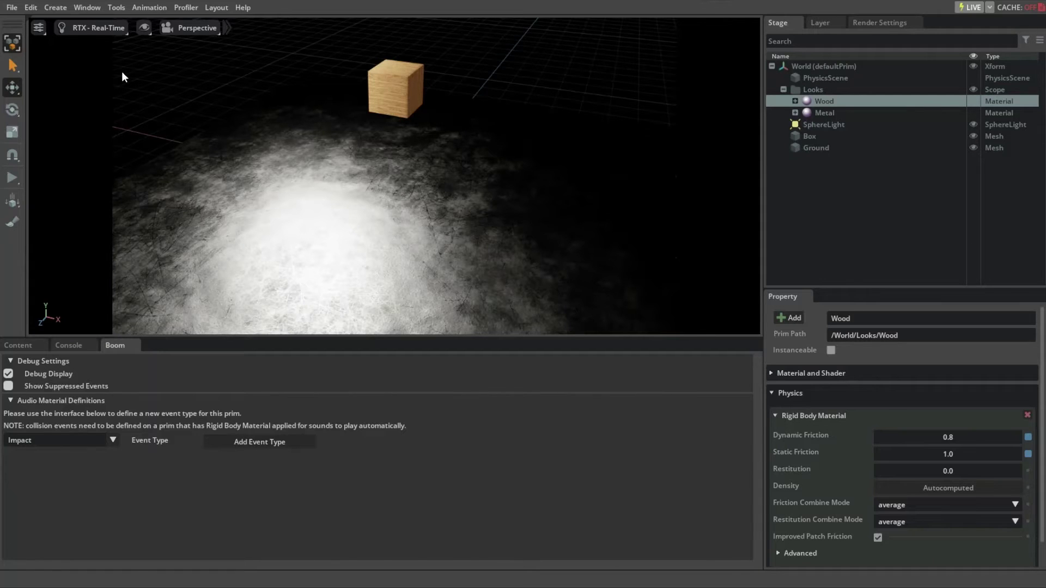
click(91, 10)
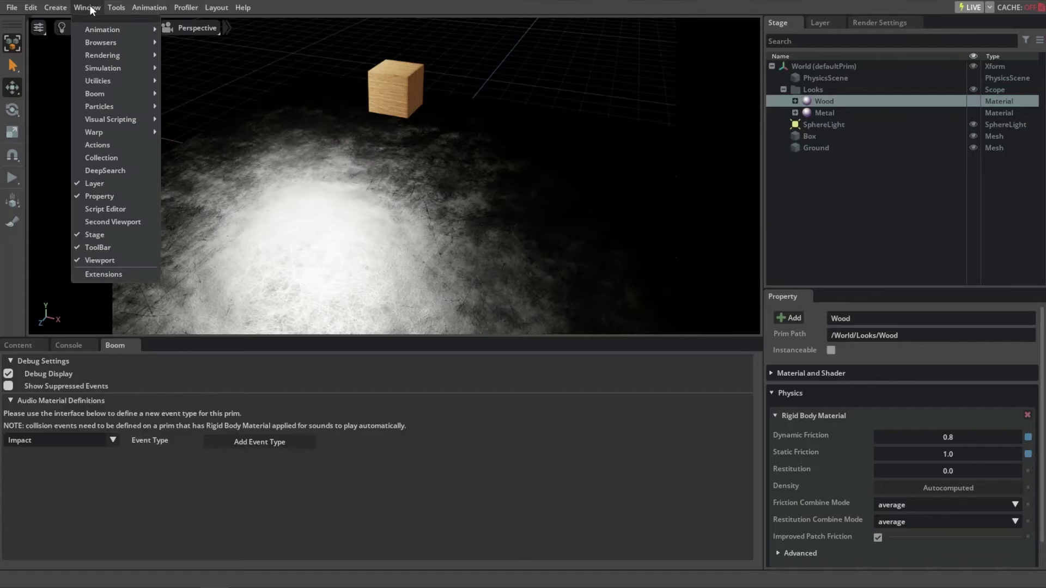
mouse_move(103, 68)
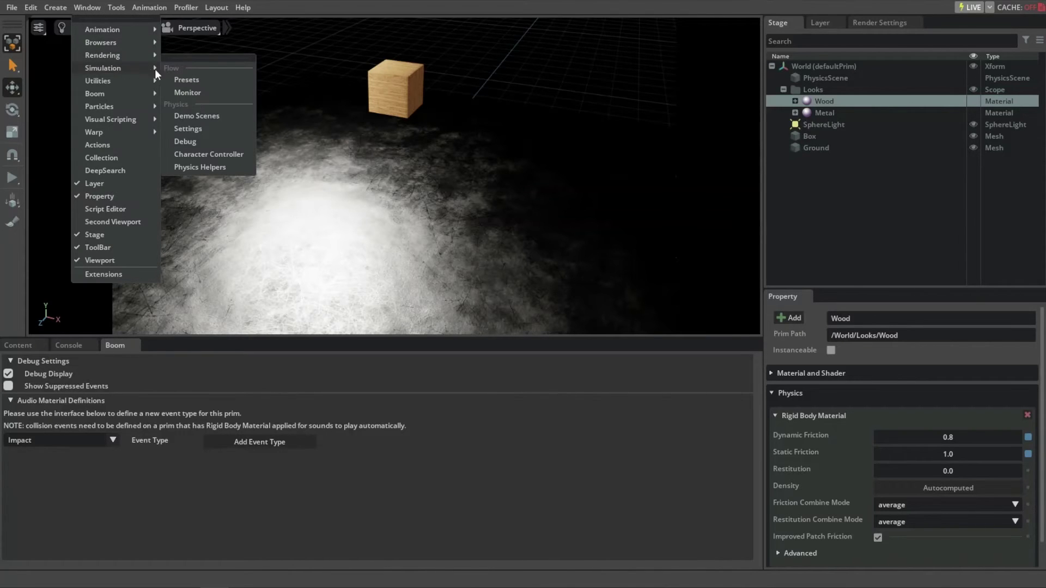
click(201, 113)
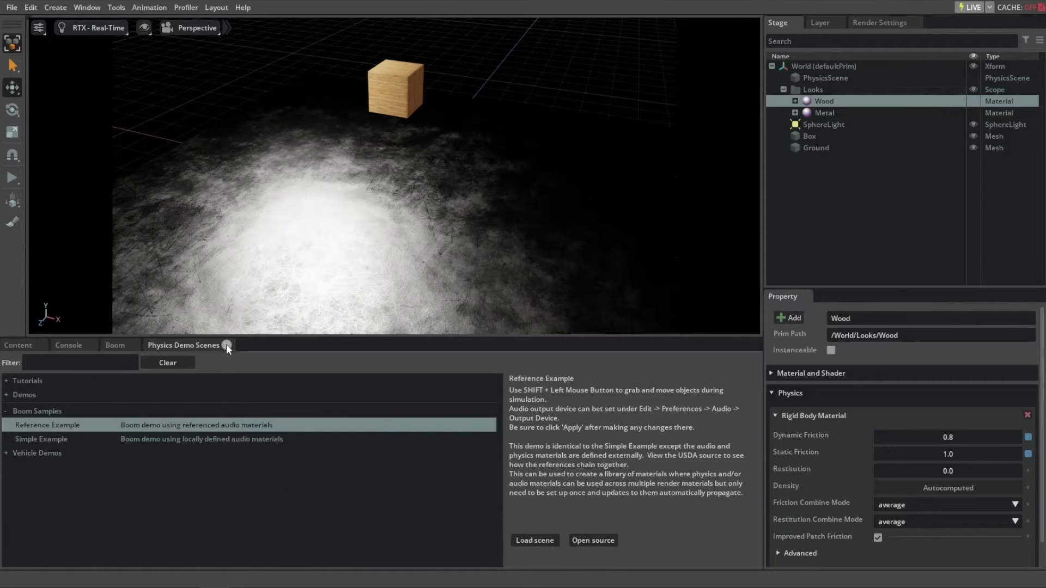
click(226, 345)
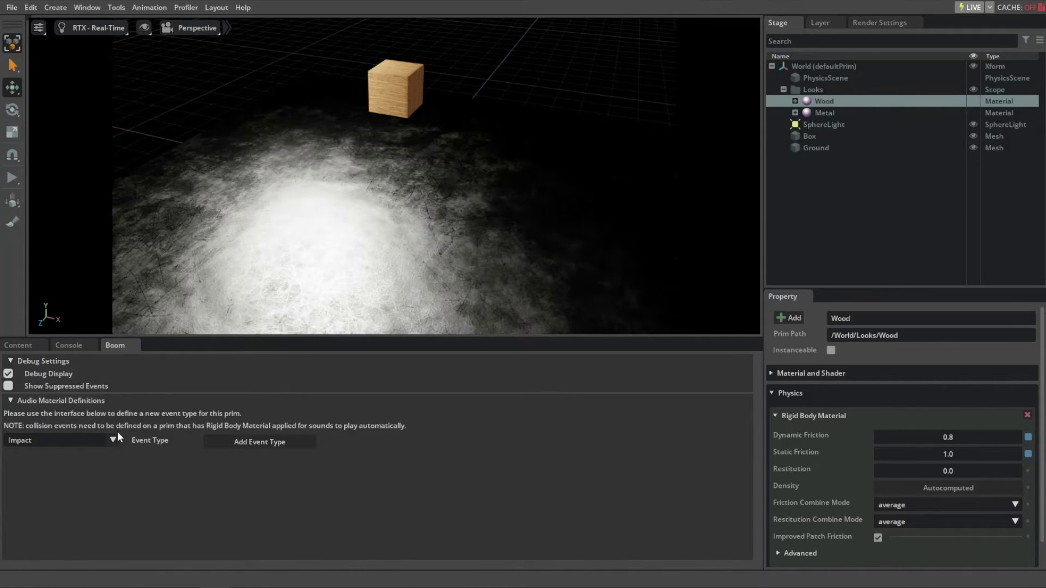
Add an Impact event type to Wood's Boom audio definition.
click(253, 441)
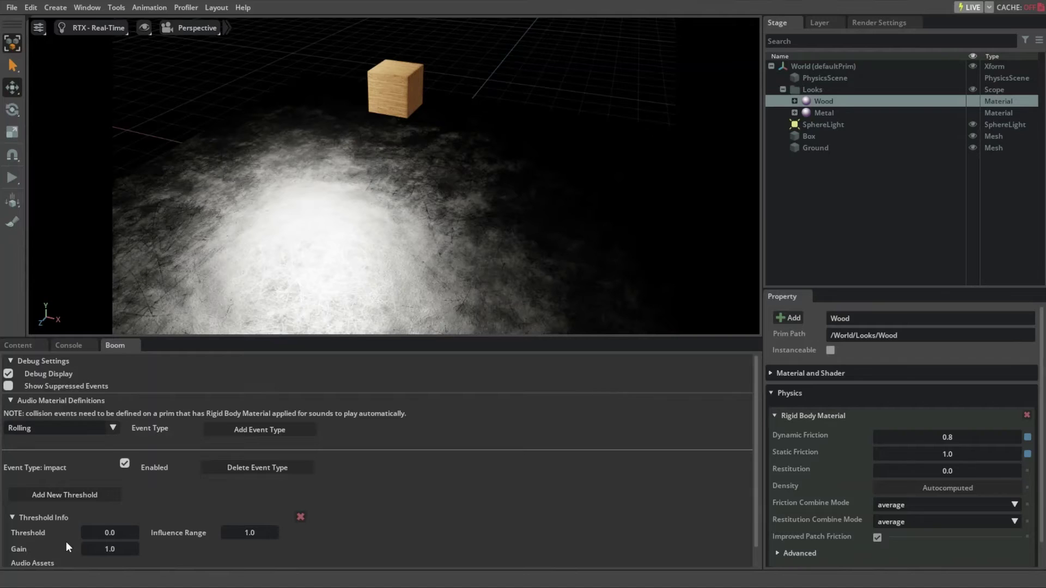
Add two thresholds to the Wood impact event, with values 0.1 and 3.0.
click(75, 498)
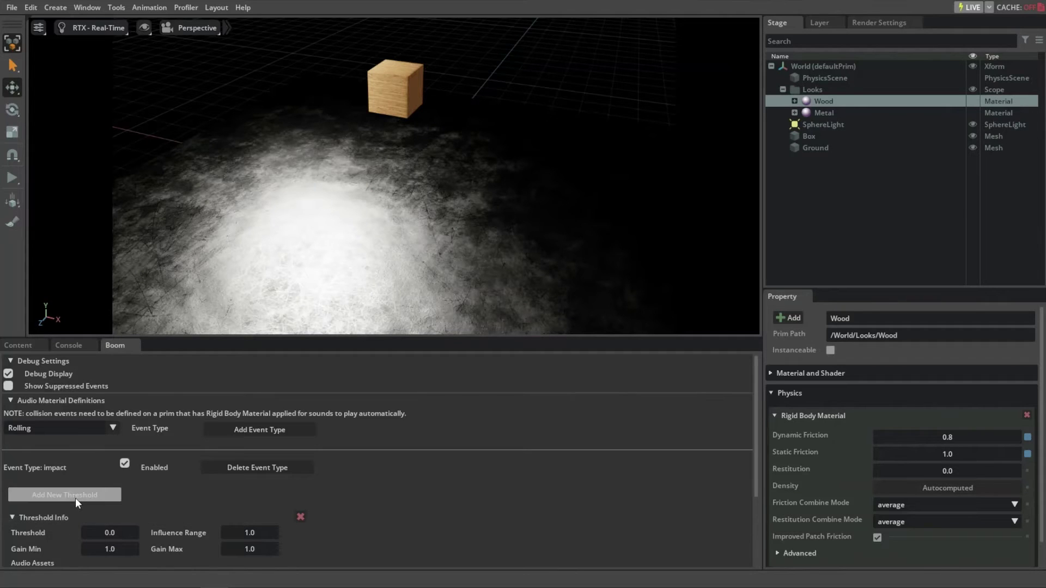
click(105, 493)
scroll(105, 493, down, 3)
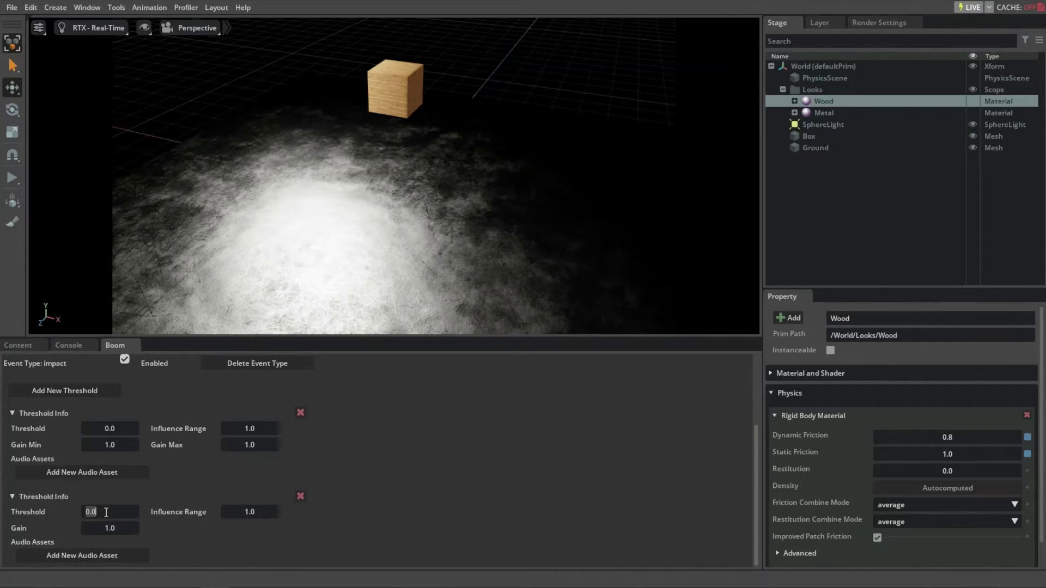
text(3)
text(.1)
Set the influence range to 2.0 on the second threshold and 0.75 on the first.
double_click(268, 515)
text(2)
key(Return)
double_click(258, 428)
text(.75)
scroll(354, 423, up, 3)
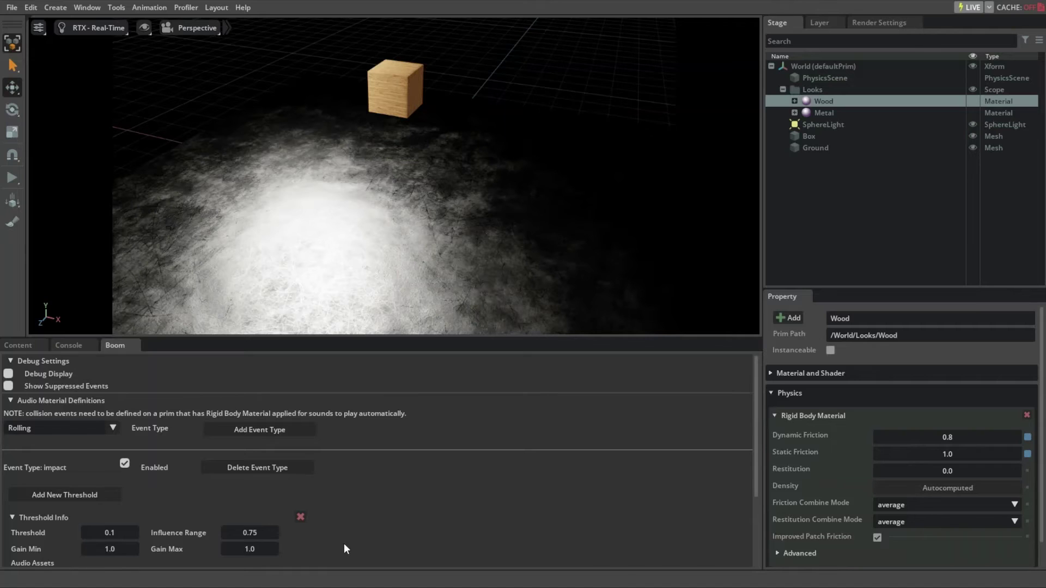
Set the first impact threshold's minimum gain to 0.0.
scroll(344, 543, down, 2)
scroll(344, 544, down, 2)
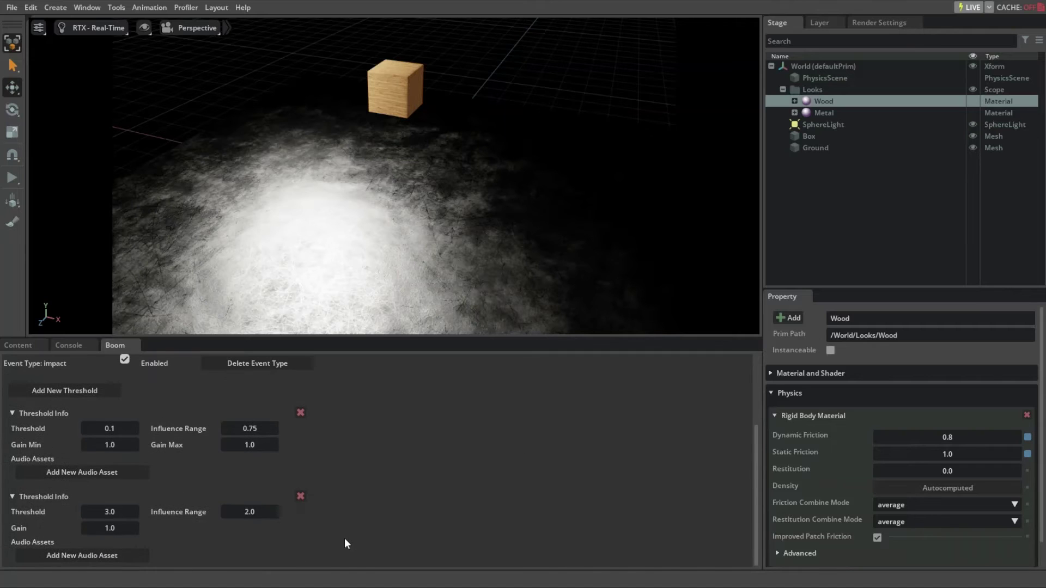
double_click(126, 444)
text(0)
key(Return)
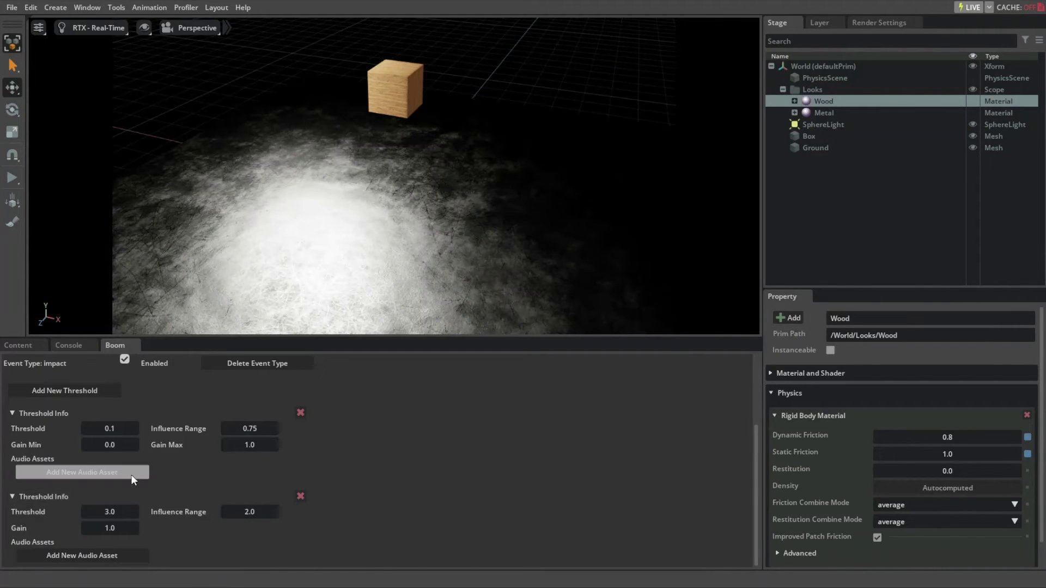
Attach the wood sounds small_01 to small_03 to the 0.1 impact threshold.
click(75, 471)
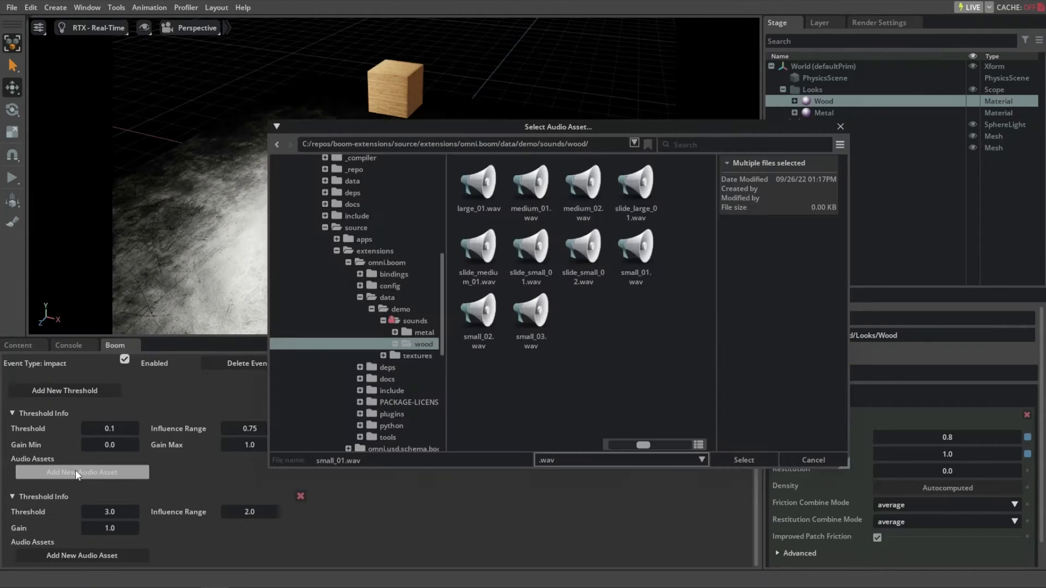
click(645, 257)
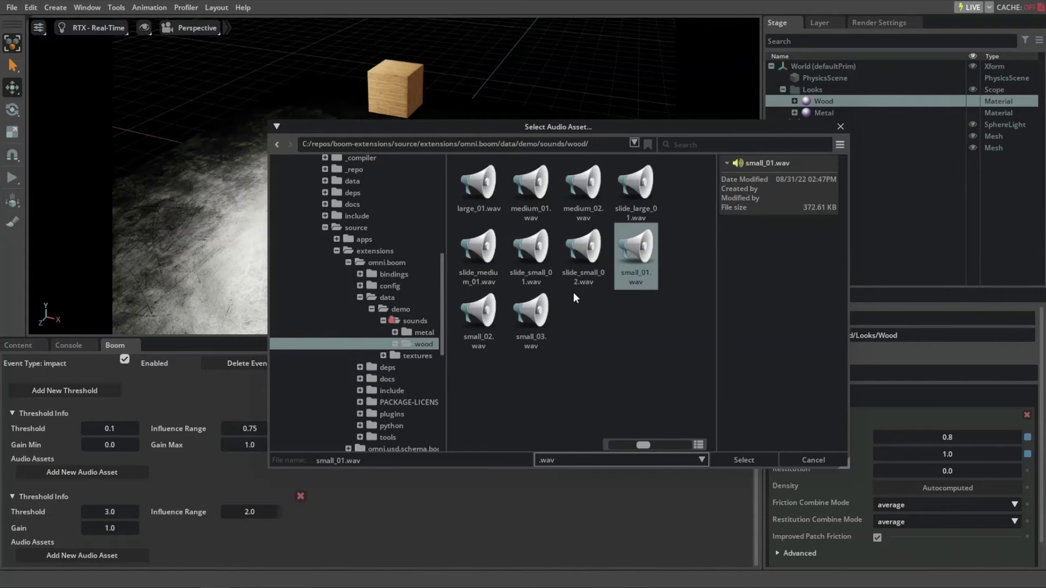
shift+click(543, 319)
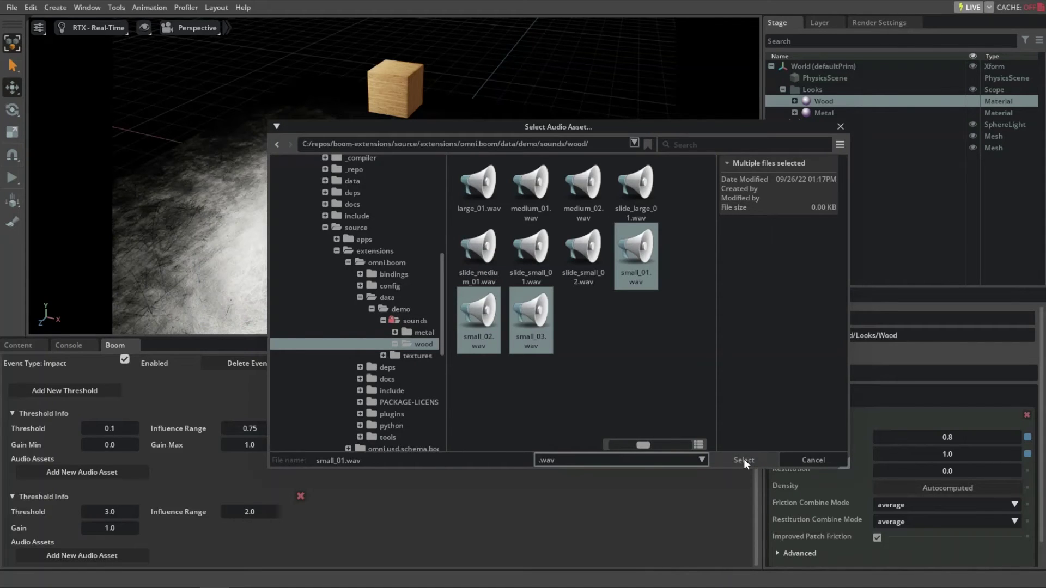
click(744, 460)
Attach the wood sounds medium_01 and medium_02 to the 3.0 impact threshold.
scroll(249, 433, down, 3)
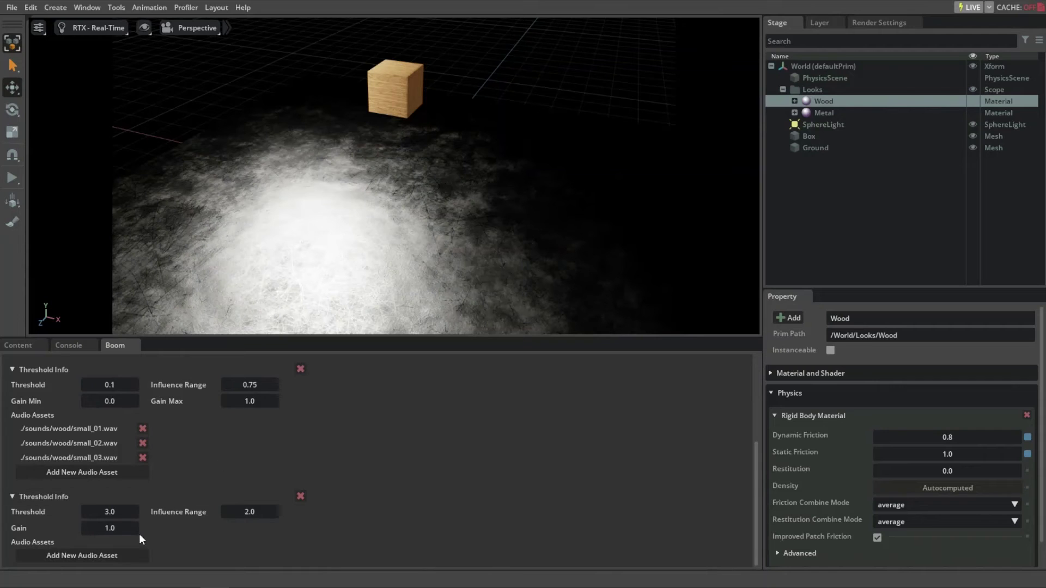
click(92, 557)
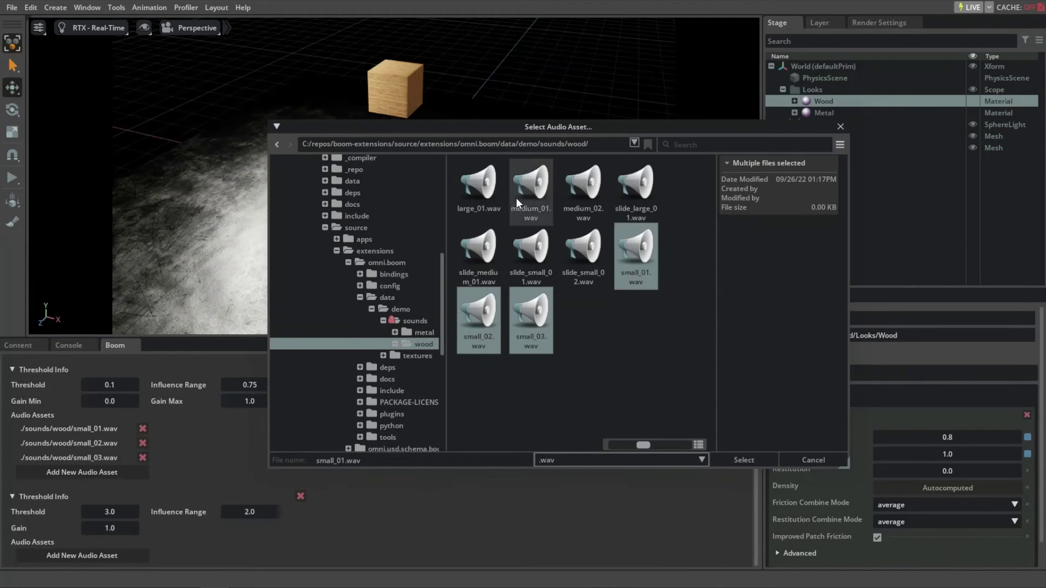
click(521, 195)
ctrl+click(583, 191)
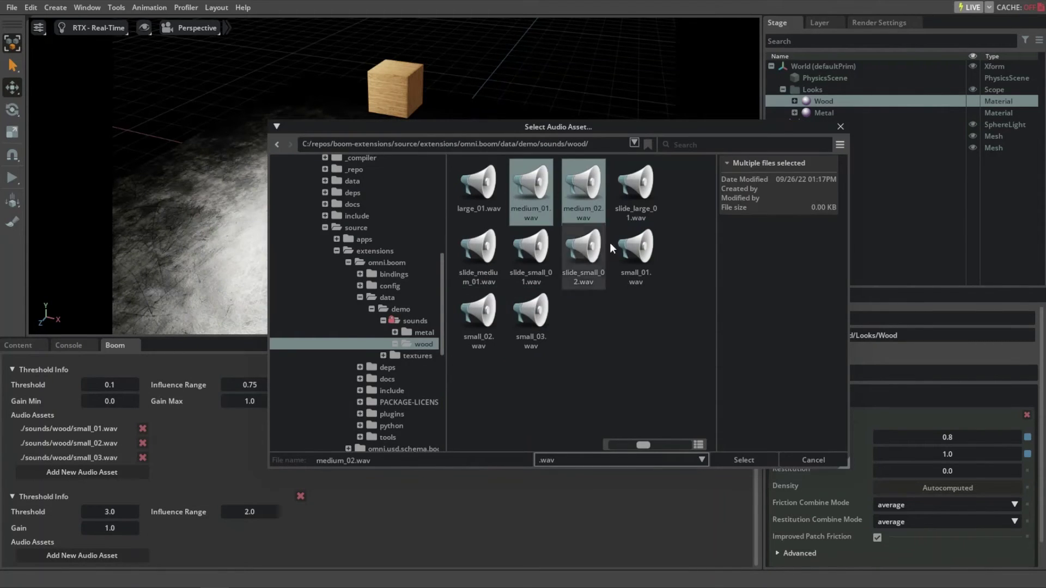
click(743, 460)
scroll(414, 506, down, 2)
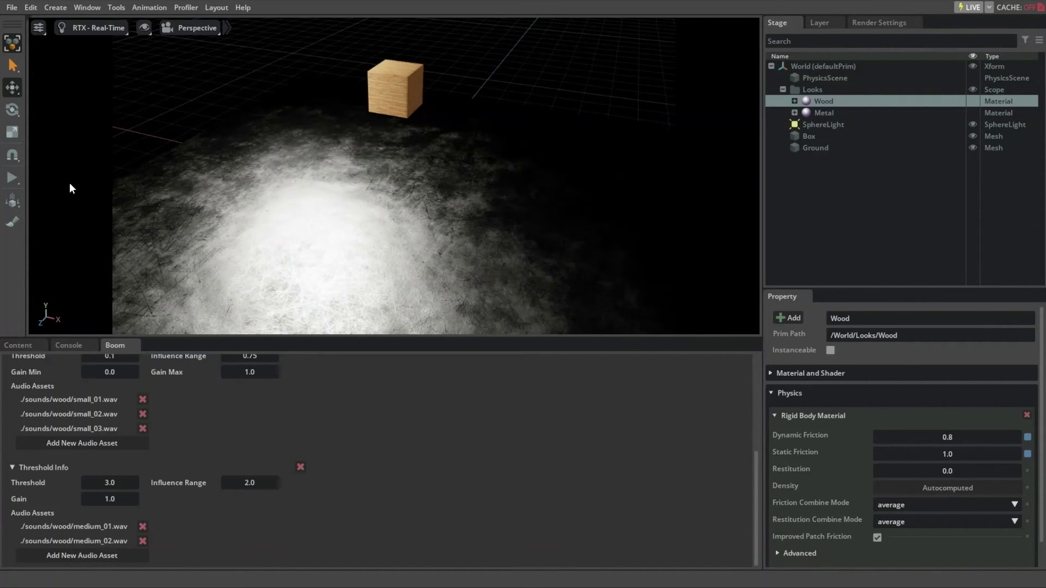
click(8, 176)
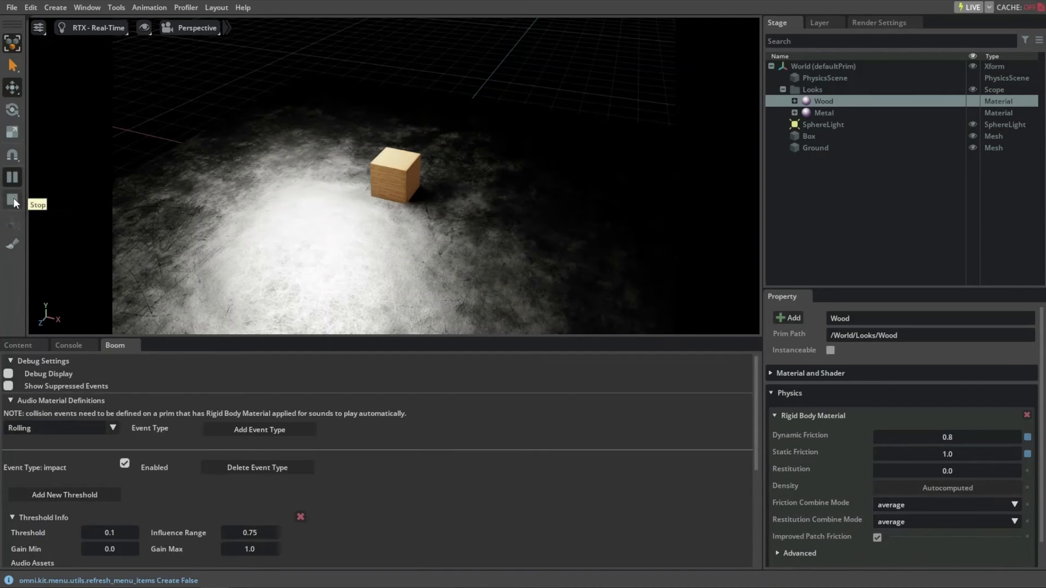
click(13, 200)
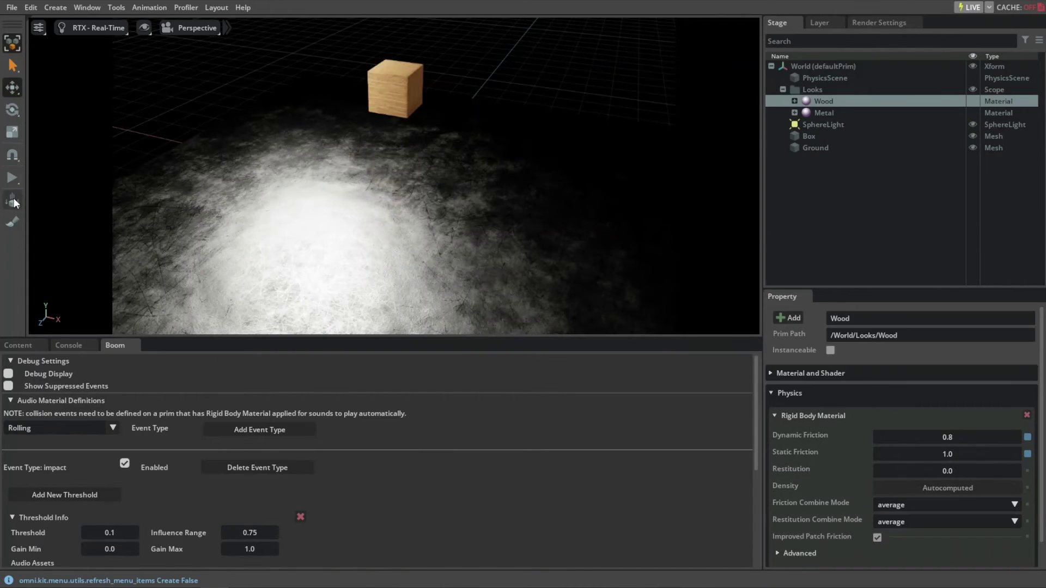
click(384, 87)
Add a Contact Reporter to the Box, then clear the selection.
right_click(375, 86)
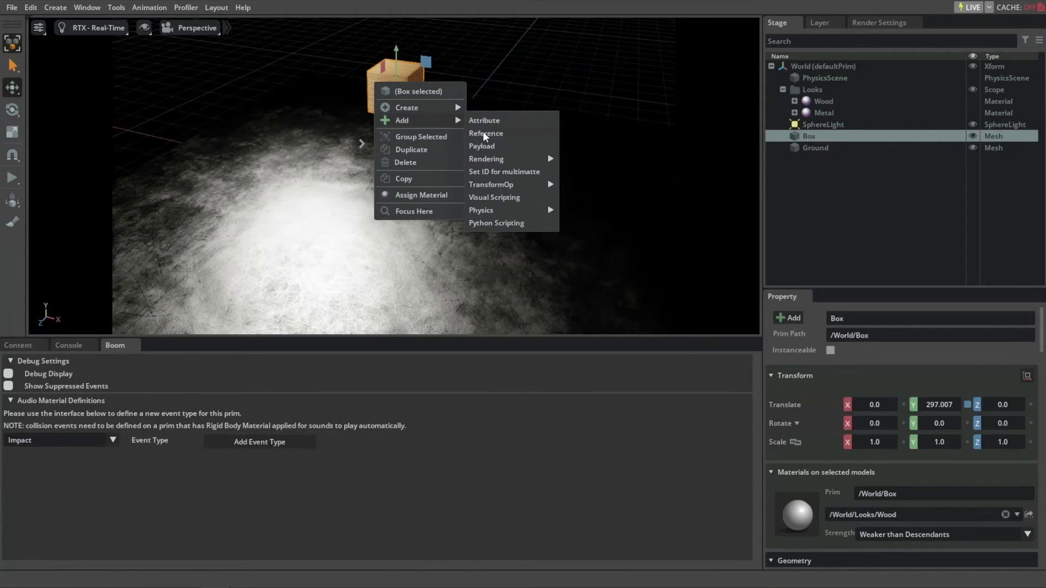
mouse_move(482, 210)
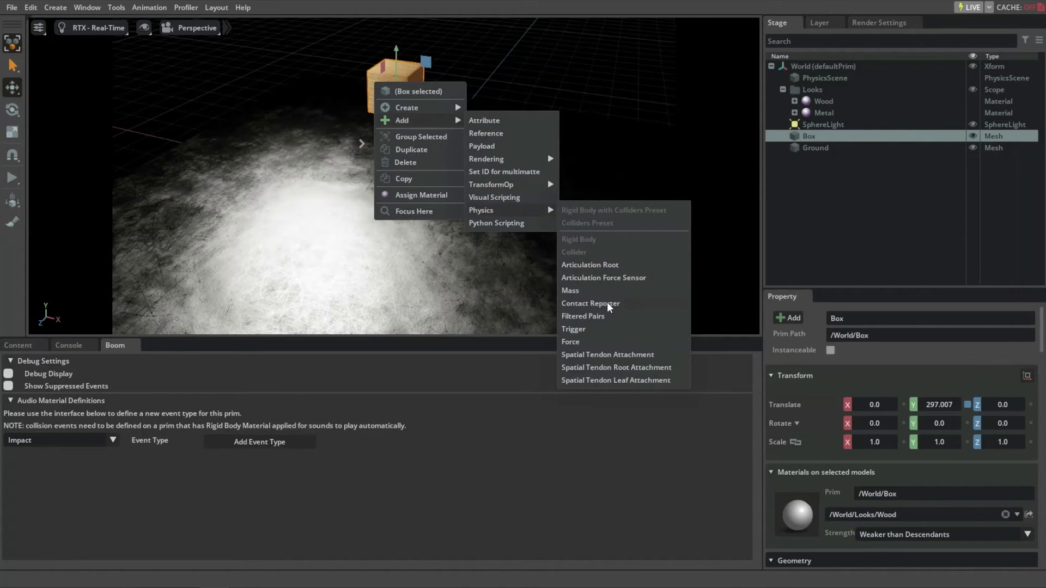
click(607, 304)
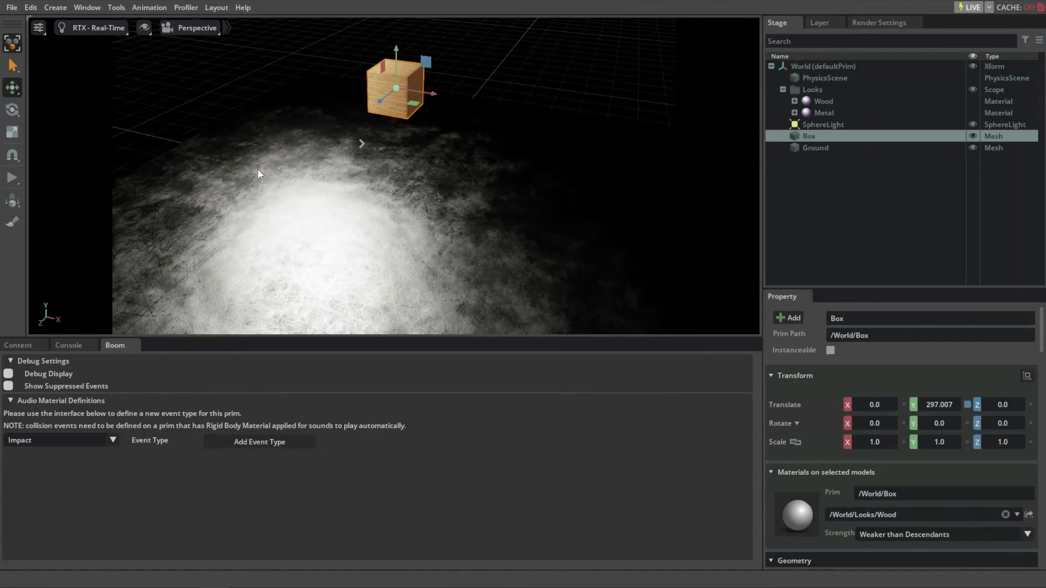
click(102, 180)
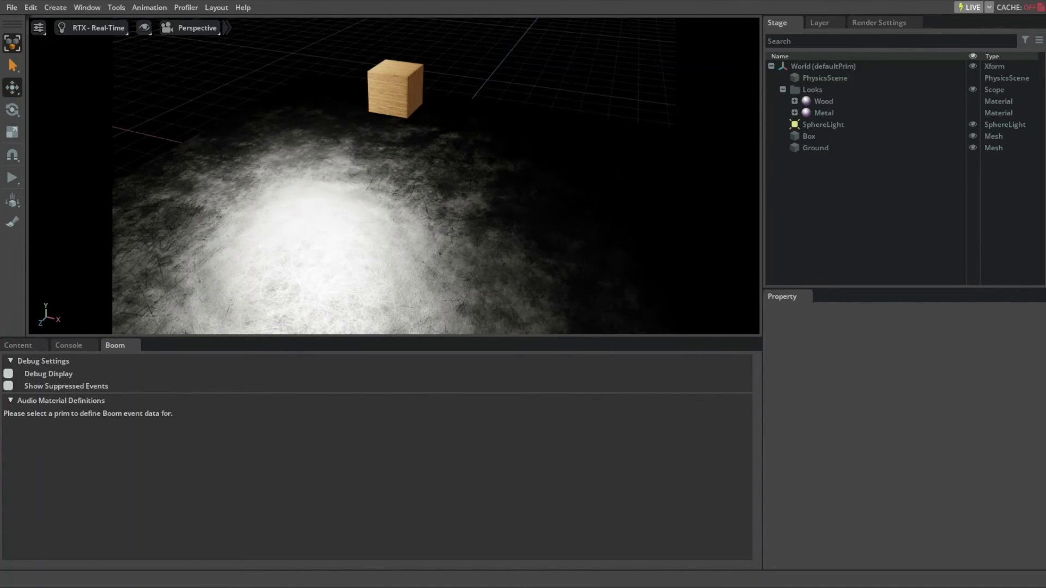
Run the simulation and toss the box around with Boom Debug Display on and suppressed events briefly shown.
click(18, 178)
mouse_move(392, 133)
shift+mouse_down()
mouse_move(342, 195)
mouse_move(283, 179)
mouse_move(392, 163)
mouse_move(315, 129)
mouse_move(361, 214)
shift+mouse_up()
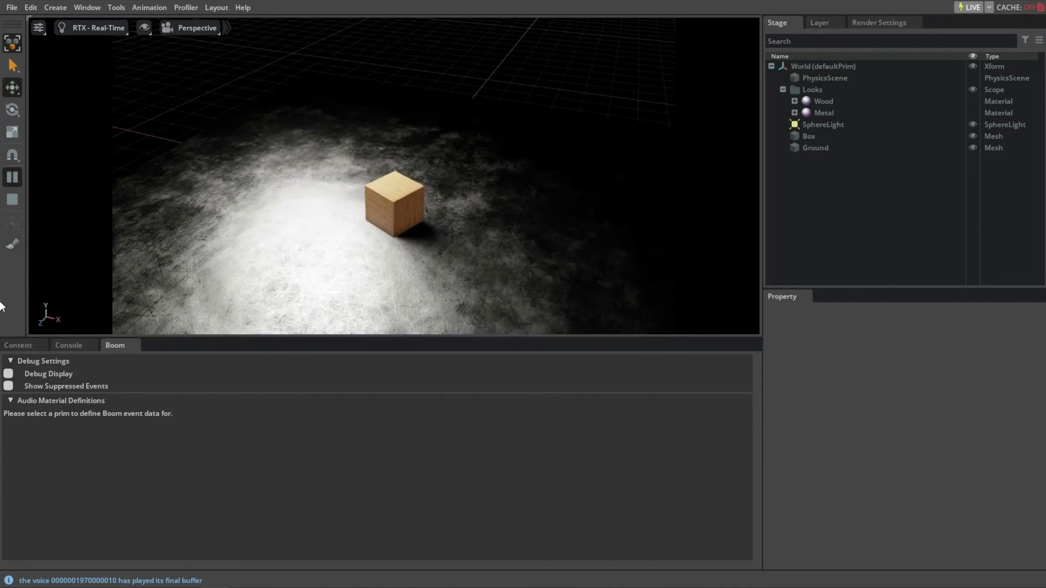
click(8, 374)
mouse_move(390, 174)
shift+mouse_down()
mouse_move(349, 286)
mouse_move(236, 208)
mouse_move(322, 96)
mouse_move(343, 98)
shift+mouse_up()
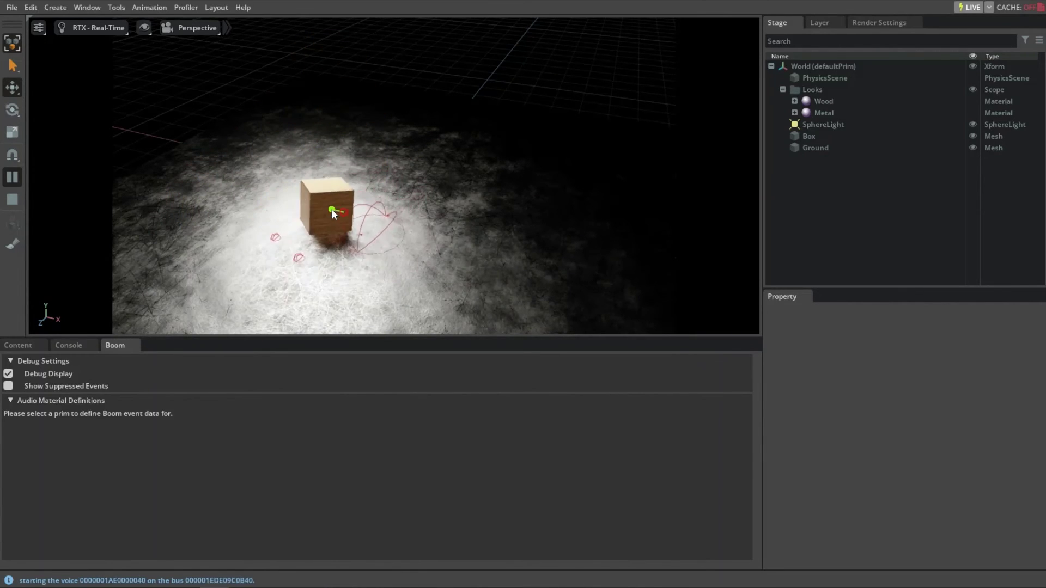
click(9, 385)
mouse_move(275, 215)
shift+mouse_down()
mouse_move(359, 271)
mouse_move(479, 275)
mouse_move(305, 248)
mouse_move(385, 282)
mouse_move(256, 236)
mouse_move(396, 279)
mouse_move(245, 229)
mouse_move(316, 241)
mouse_move(420, 44)
mouse_move(362, 257)
mouse_move(355, 243)
mouse_move(361, 256)
shift+mouse_up()
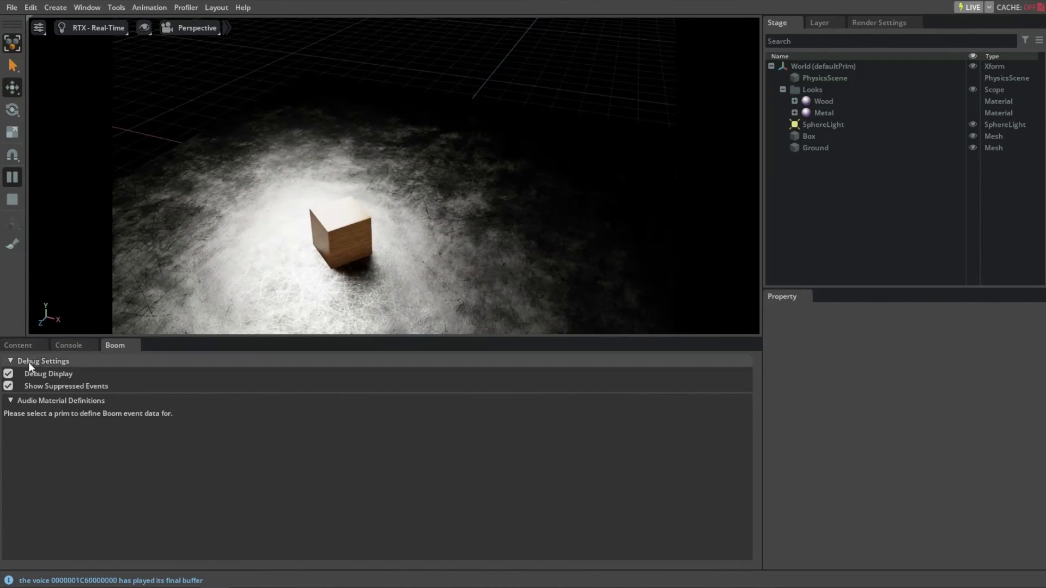
click(9, 386)
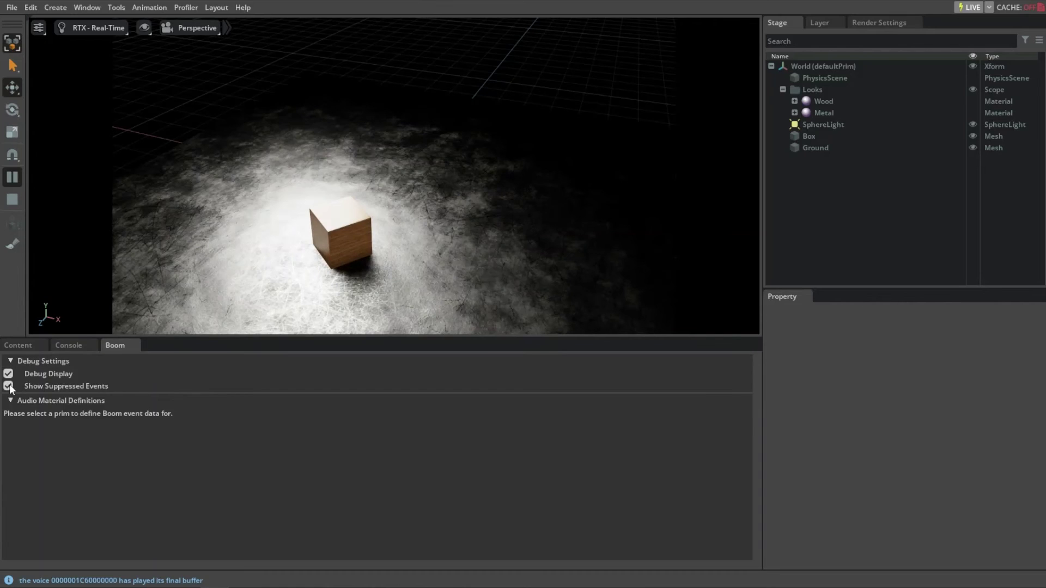
Stop the simulation and add a Sliding event to the Wood material.
click(12, 200)
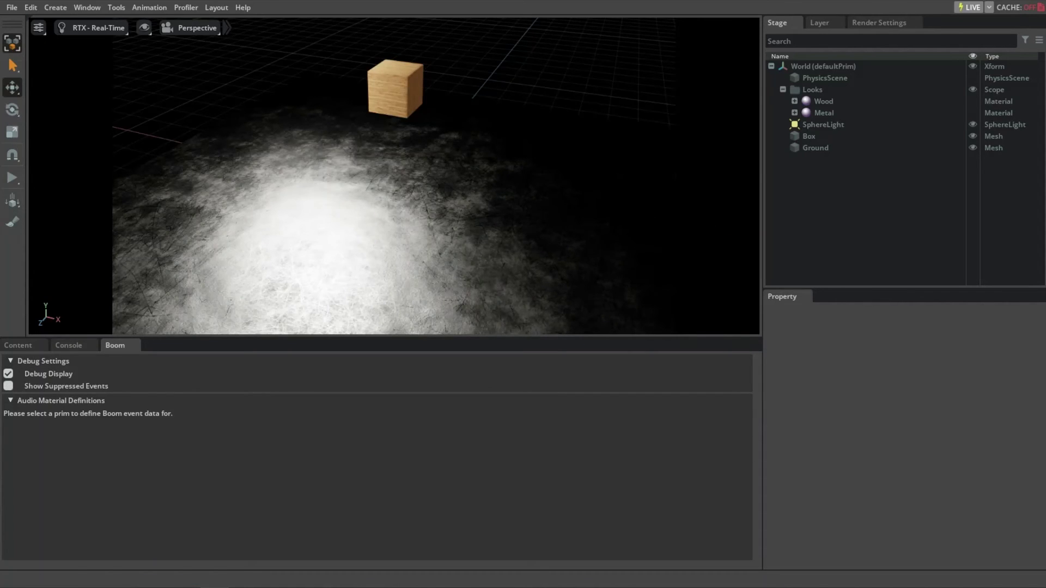
click(831, 103)
click(98, 427)
click(24, 454)
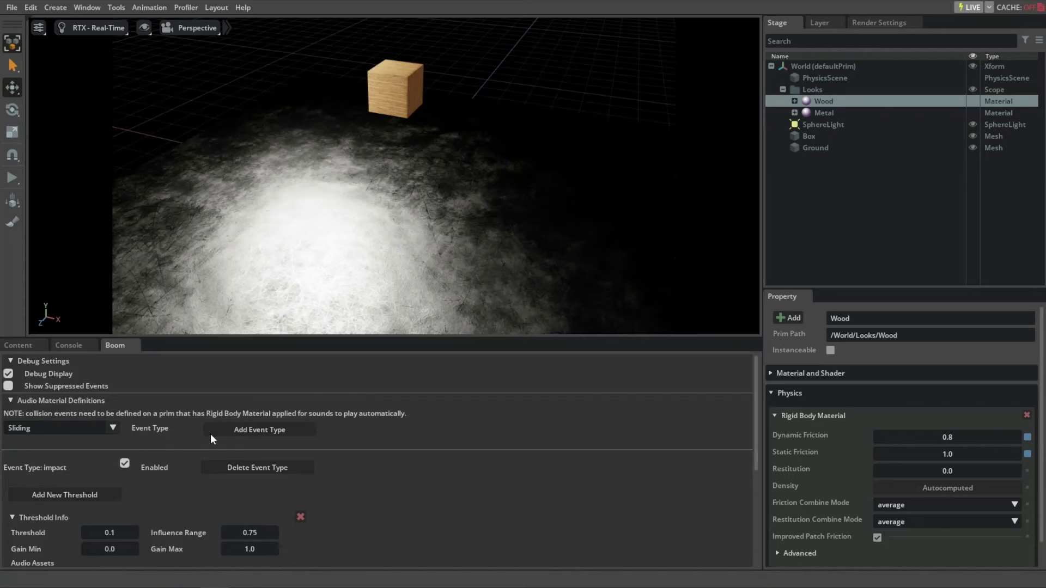
click(237, 430)
scroll(207, 457, down, 5)
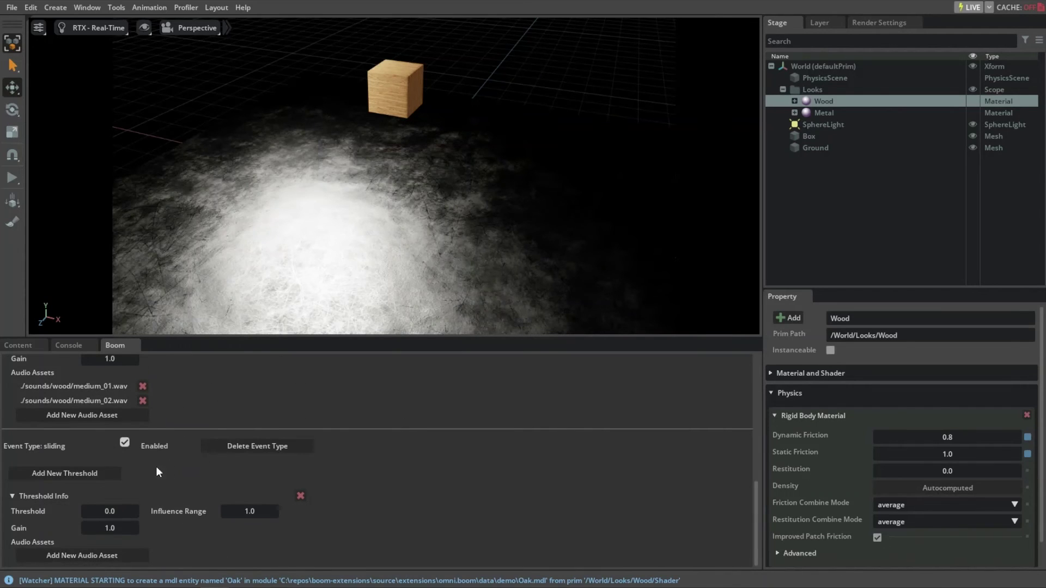
Add a second sliding threshold; set threshold 0.1 with range 0.5, second range 2.0.
click(84, 472)
scroll(86, 487, down, 5)
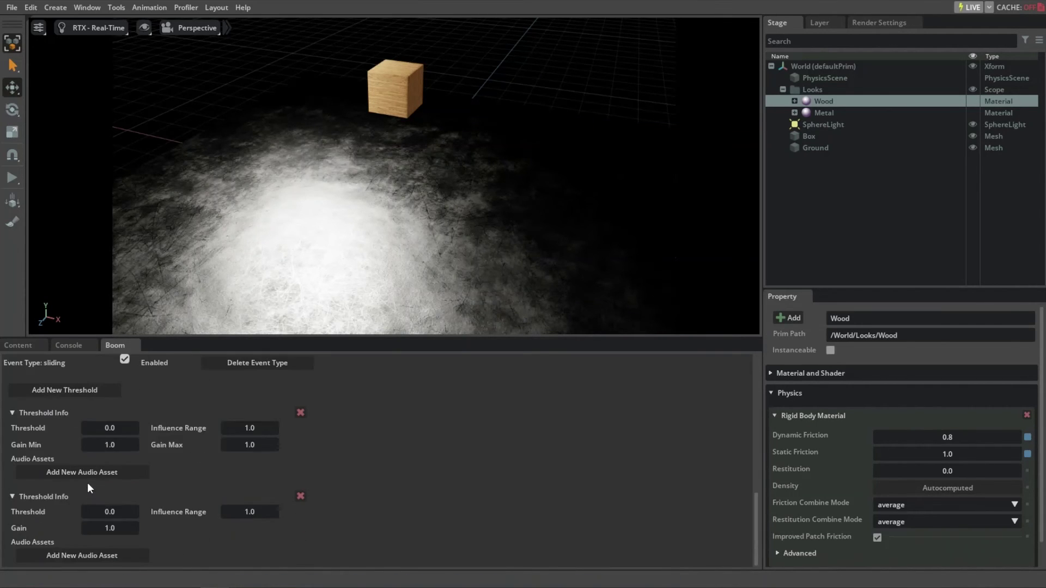
text(.1)
key(Tab)
text(.5)
key(Tab)
key(Tab)
text(1)
key(Tab)
text(1)
key(Tab)
text(2)
key(Return)
Assign slide_small_01.wav and slide_small_02.wav to the 0.1 sliding threshold.
click(101, 473)
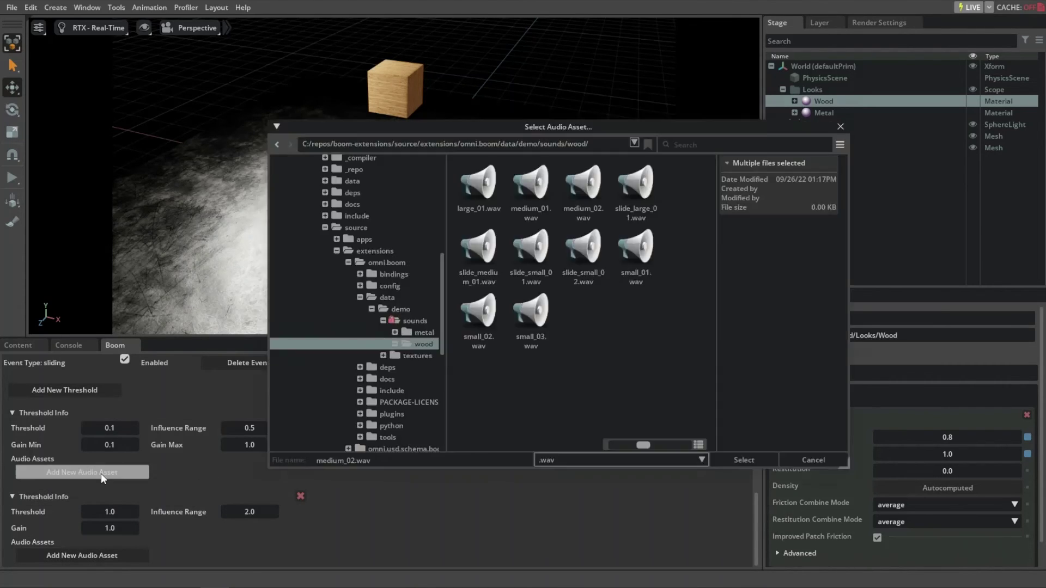
click(527, 251)
ctrl+click(583, 255)
click(750, 455)
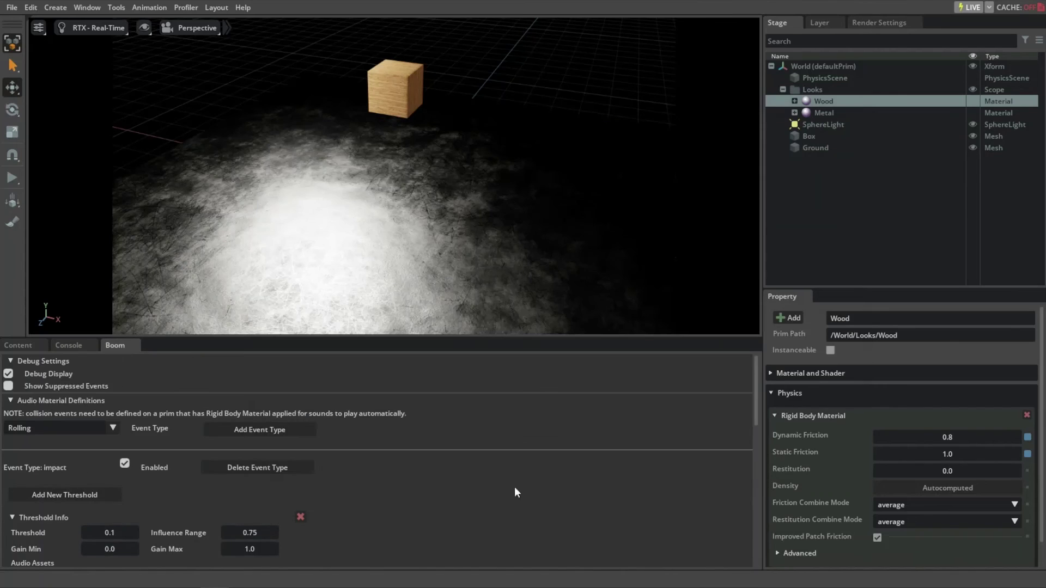
Assign slide_medium_01.wav to the second Wood sliding threshold.
scroll(327, 508, down, 5)
scroll(200, 534, down, 3)
click(120, 556)
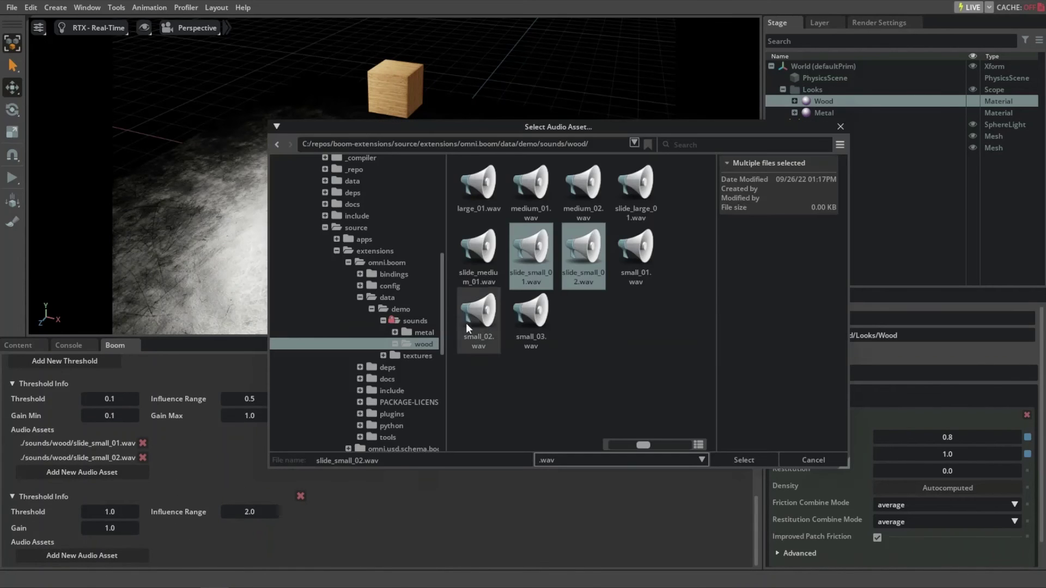
click(476, 256)
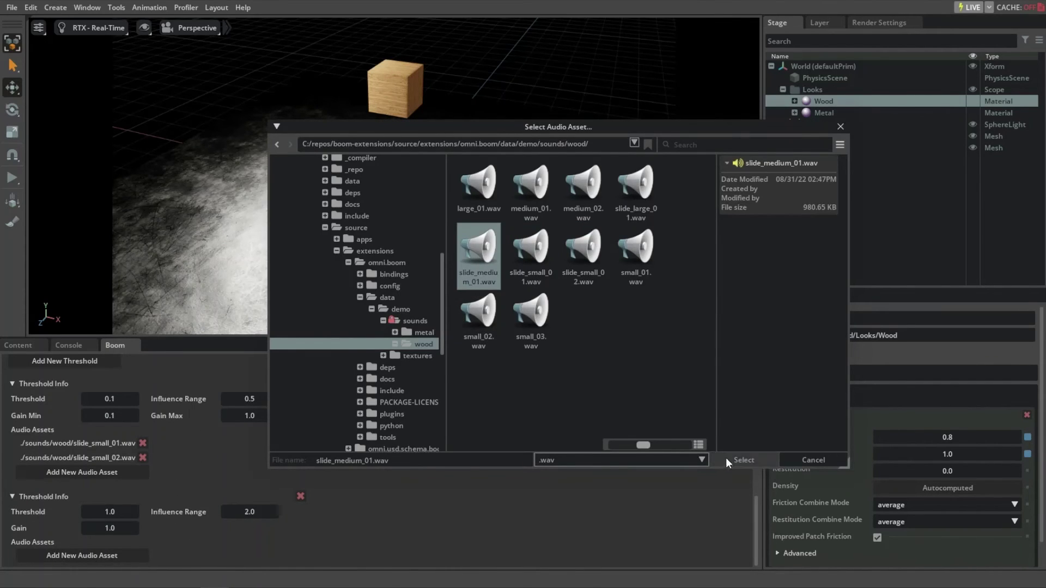
click(744, 459)
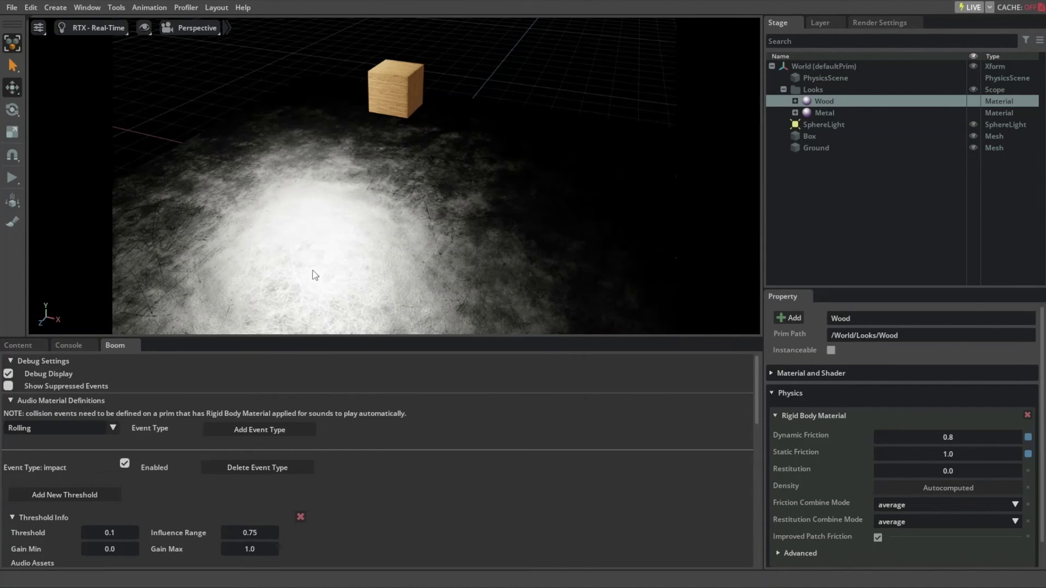
click(12, 177)
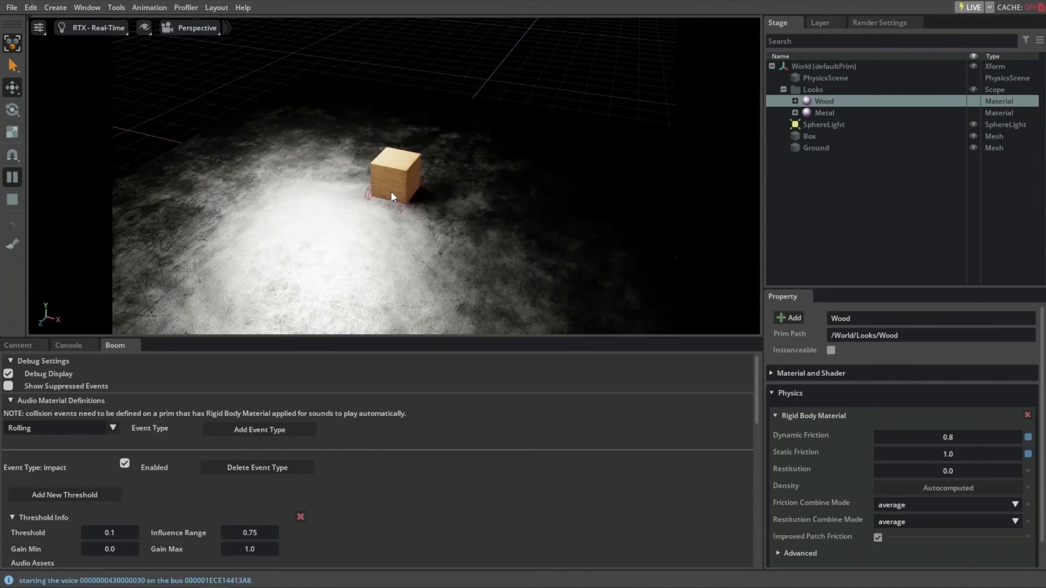
mouse_move(392, 191)
shift+mouse_down()
mouse_move(462, 172)
mouse_move(465, 189)
mouse_move(332, 215)
shift+mouse_up()
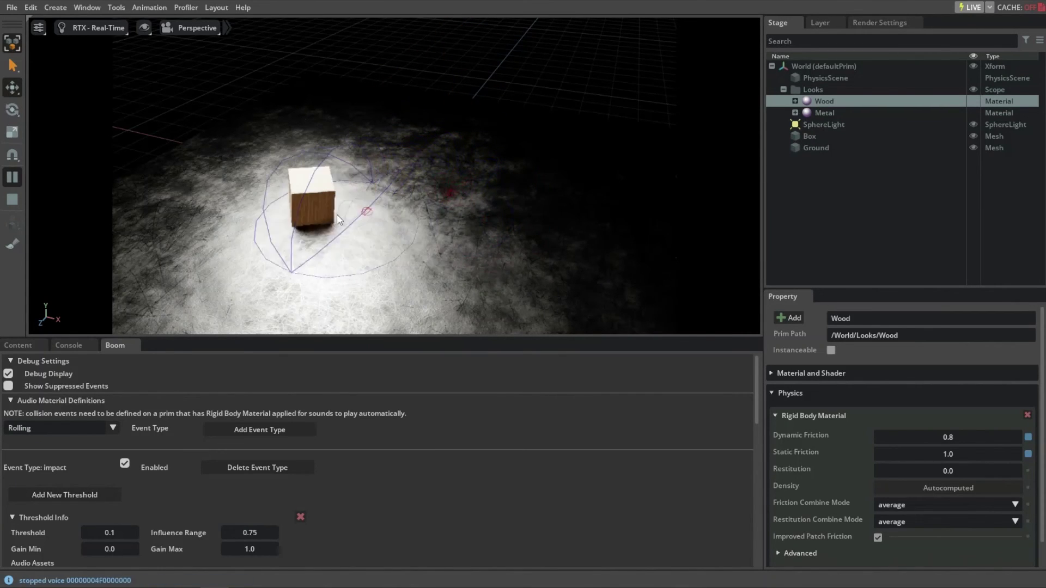
mouse_move(260, 219)
shift+mouse_down()
mouse_move(422, 242)
mouse_move(516, 276)
mouse_move(233, 239)
shift+mouse_up()
click(12, 199)
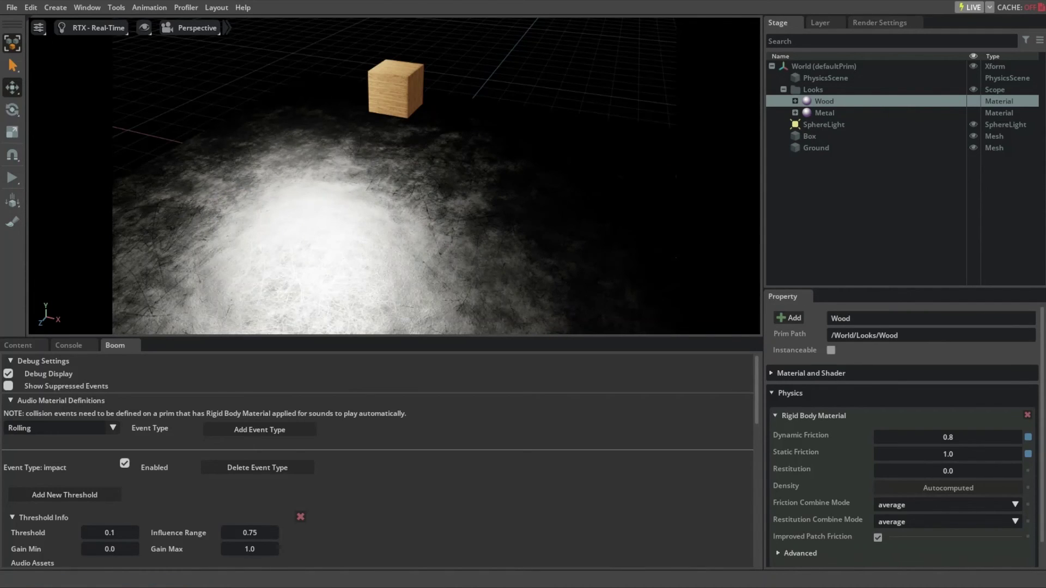
Give Metal an Impact event with thresholds 0.1 and 3.0, second range 2.0.
click(828, 113)
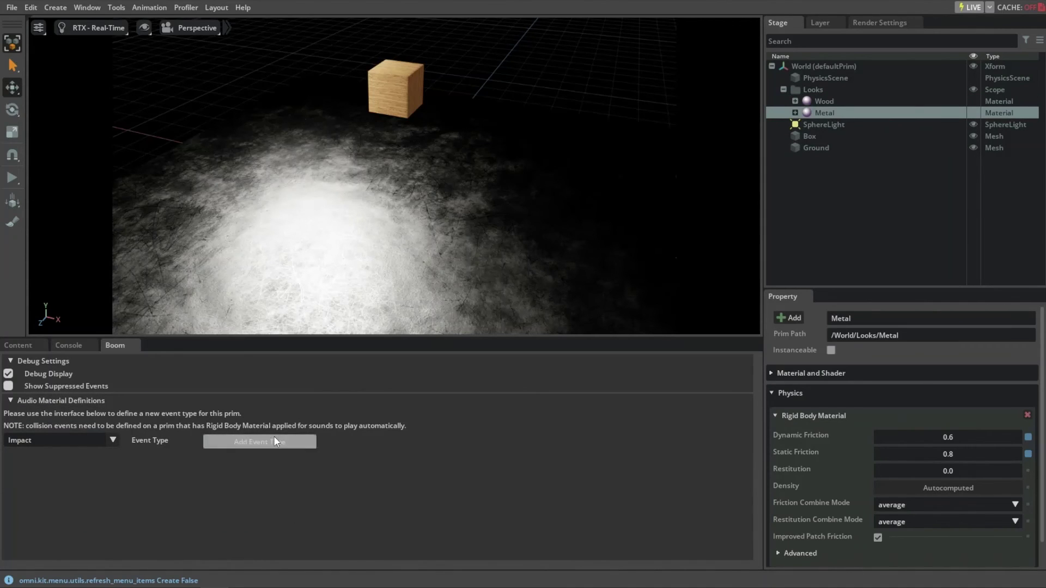
click(272, 438)
click(83, 492)
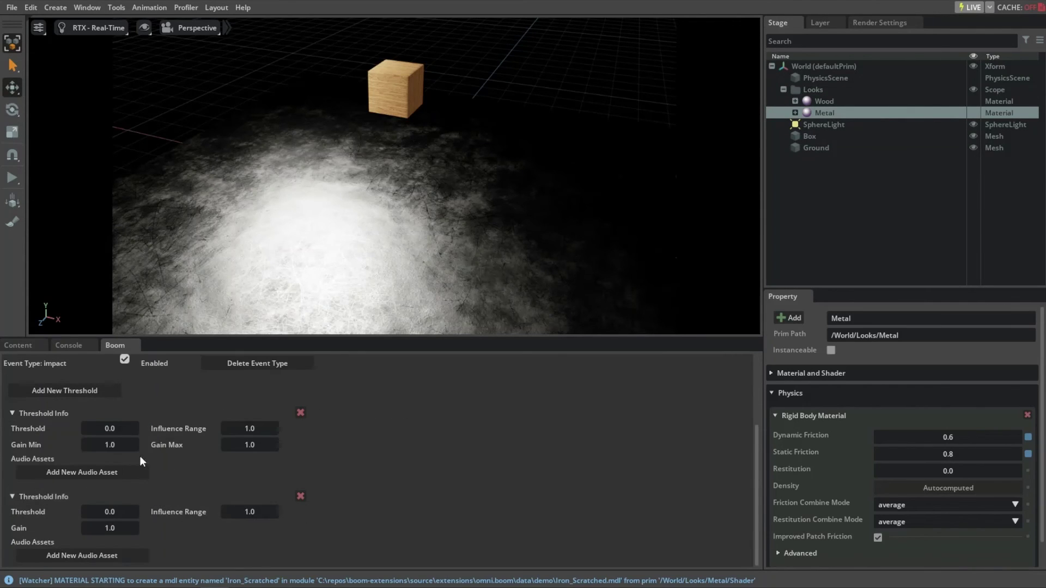
click(113, 423)
text(0.5)
key(Tab)
text(5)
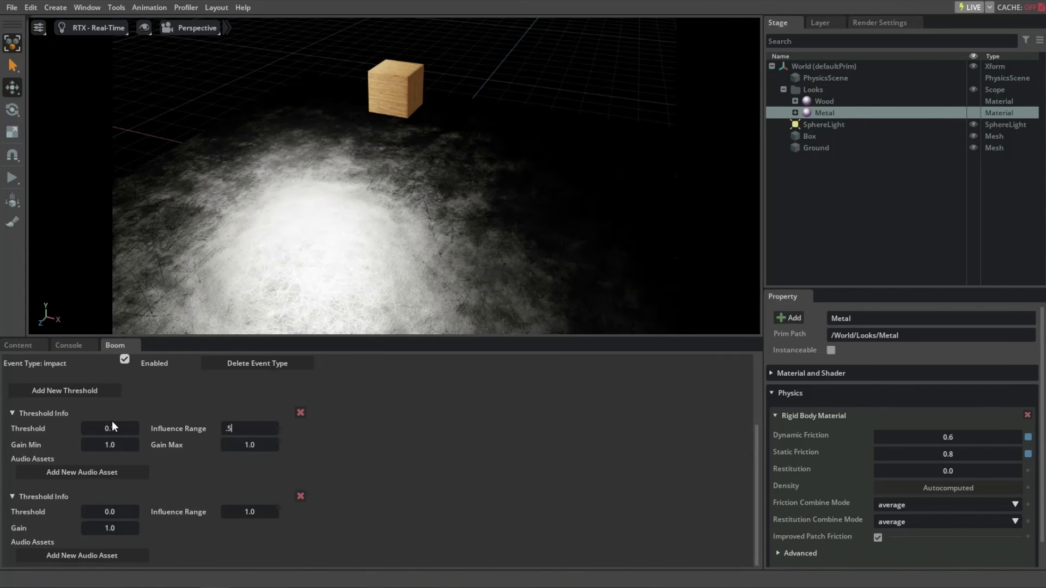
key(Tab)
key(Tab)
key(Tab)
text(3)
key(Tab)
text(2)
key(Return)
Assign small_01.wav to Metal's first impact threshold.
click(133, 471)
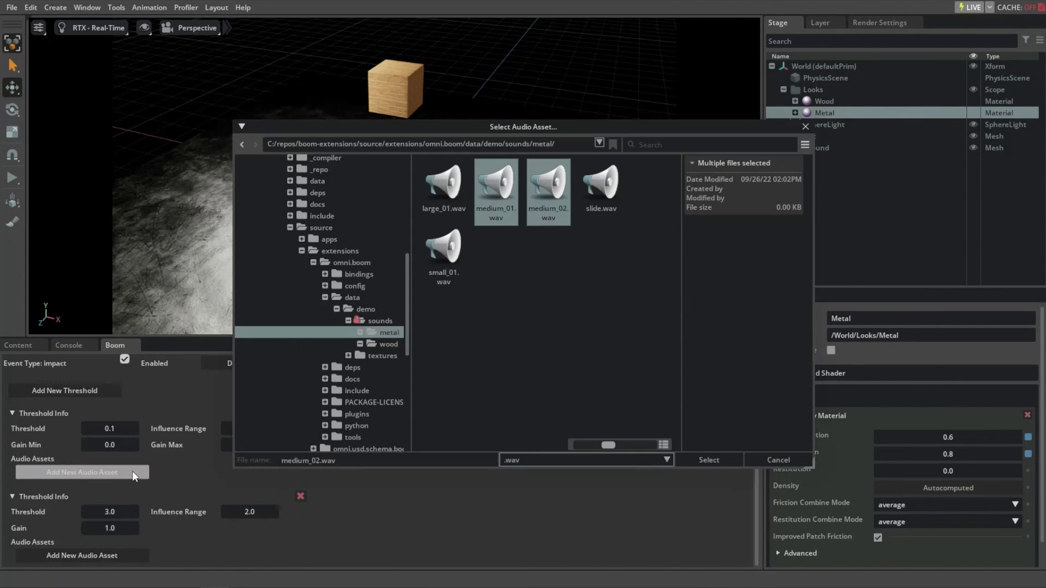
click(443, 250)
click(703, 459)
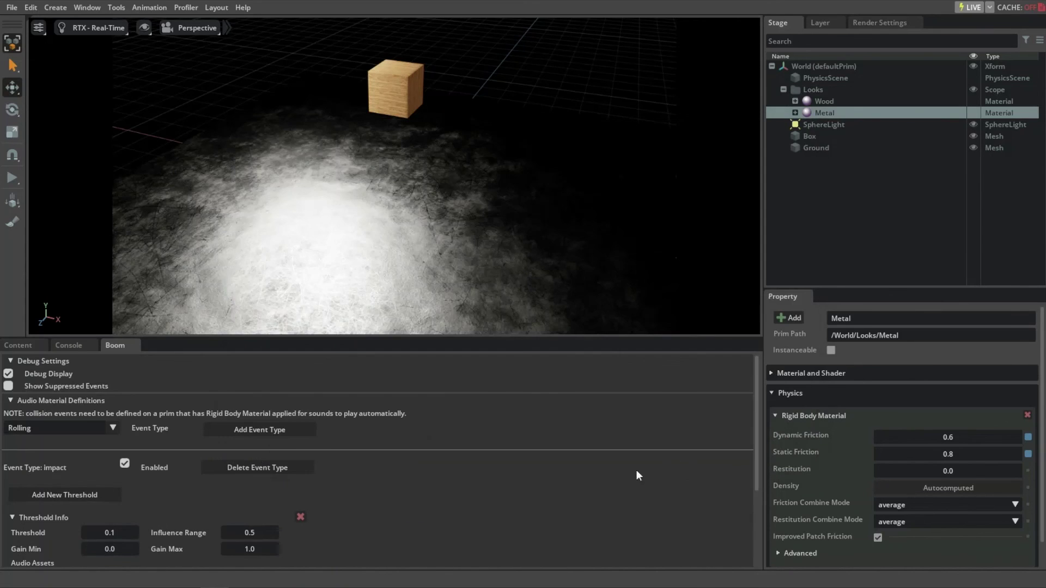
scroll(234, 535, down, 5)
Assign medium_01.wav and medium_02.wav to Metal's 3.0 impact threshold.
click(105, 553)
click(495, 188)
shift+click(548, 188)
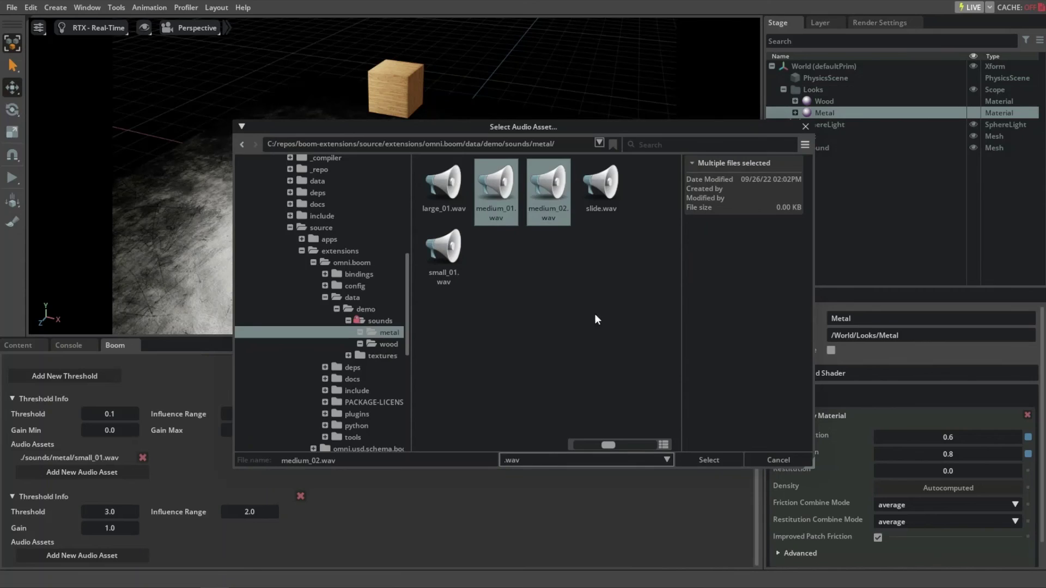
click(709, 459)
click(93, 428)
click(24, 455)
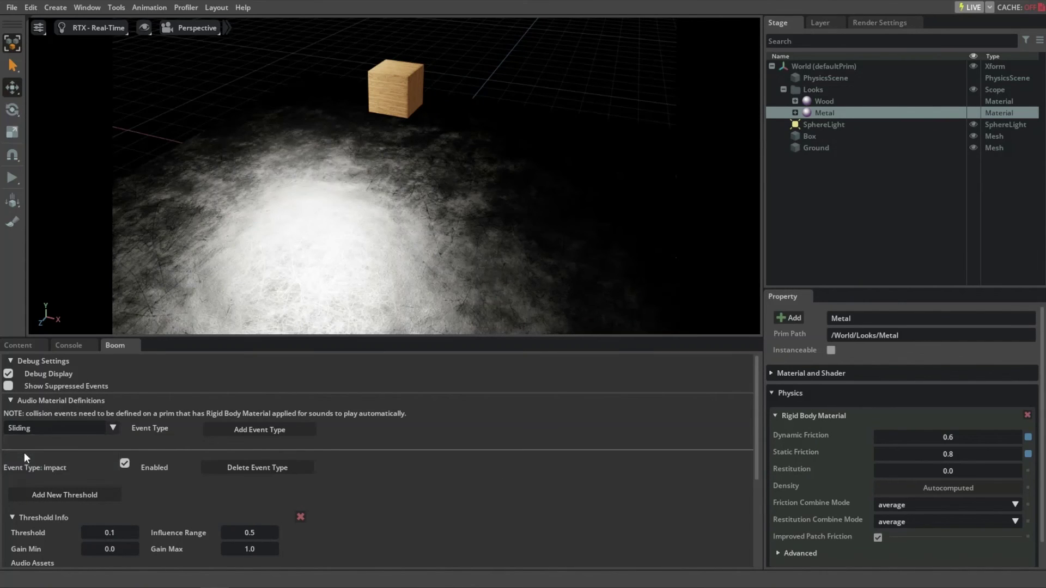
Add a Metal Sliding event with thresholds 0.1 (range 0.75) and 1.0 (range 2.0).
click(242, 430)
scroll(234, 467, down, 10)
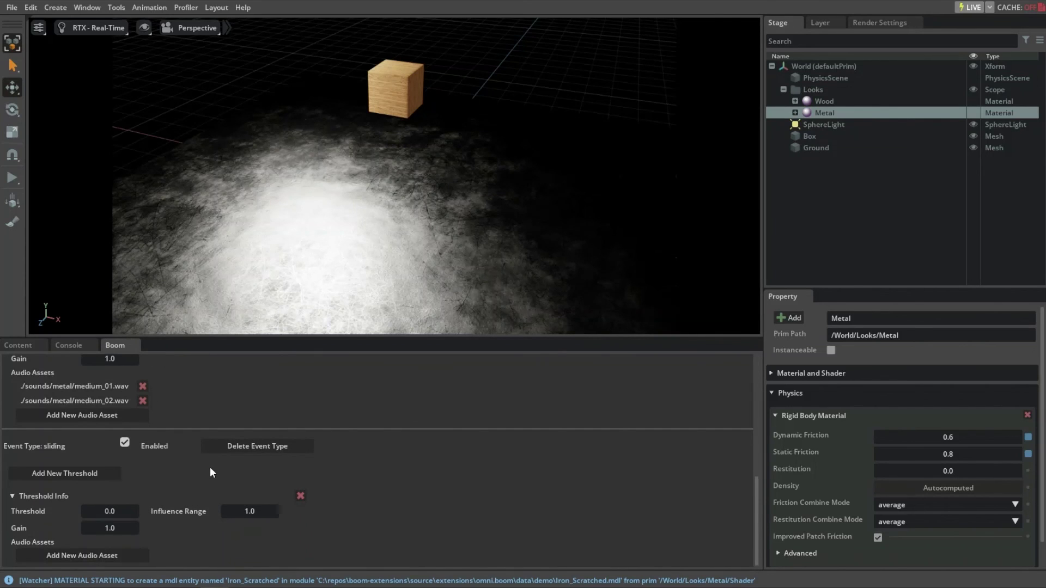
click(91, 473)
scroll(87, 480, down, 10)
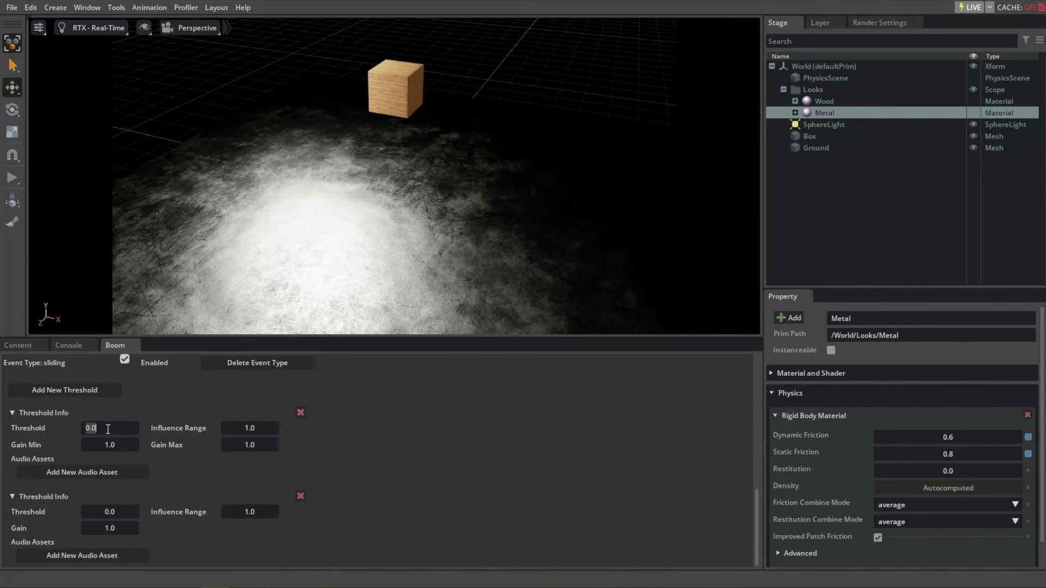
text(0.1)
key(Tab)
text(75)
key(Tab)
key(Tab)
key(Tab)
text(1)
key(Tab)
text(2)
click(237, 475)
Assign slide.wav to both Metal sliding thresholds.
click(123, 478)
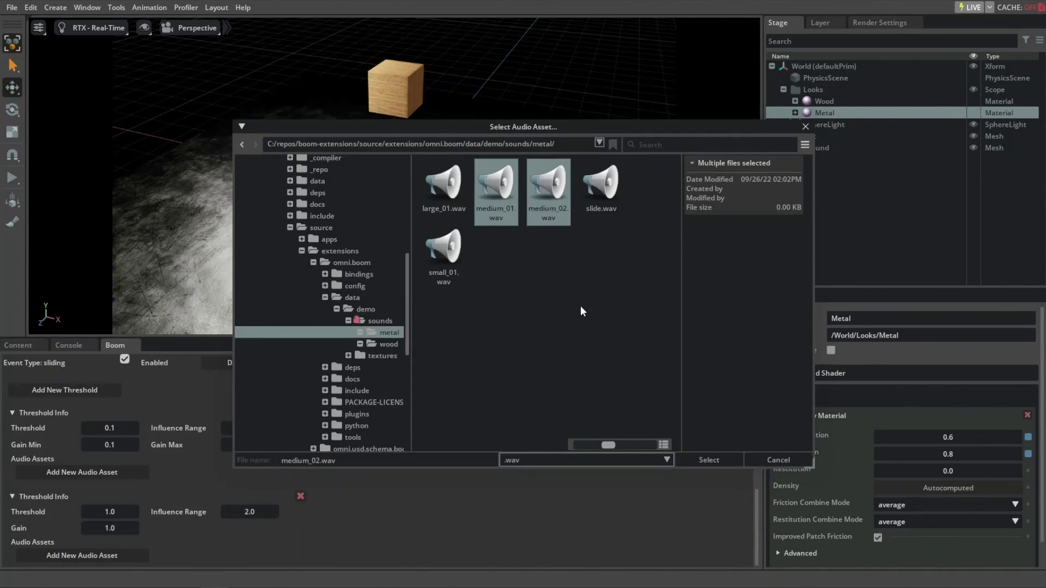
click(620, 190)
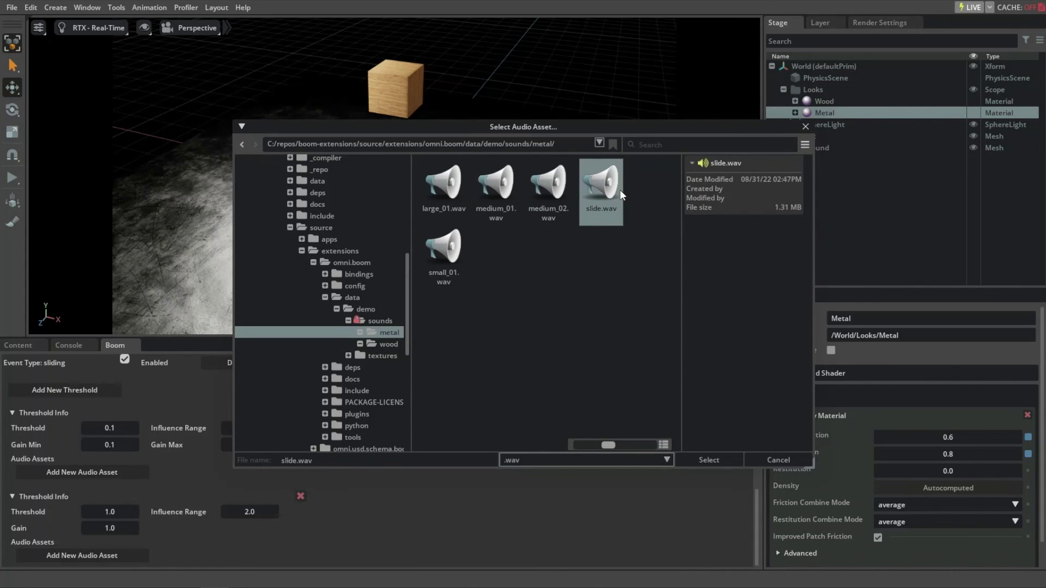
click(688, 460)
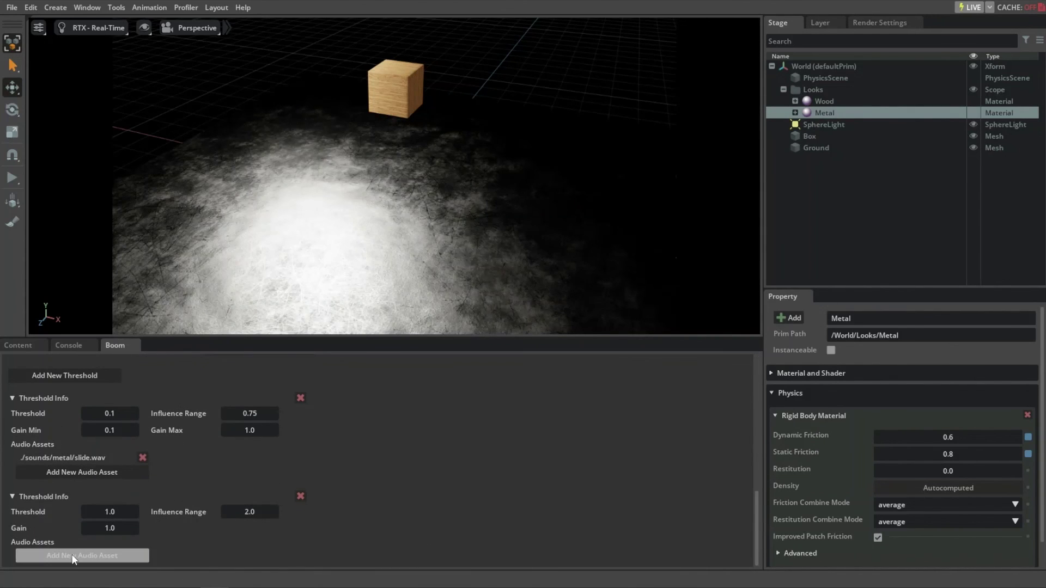
click(71, 555)
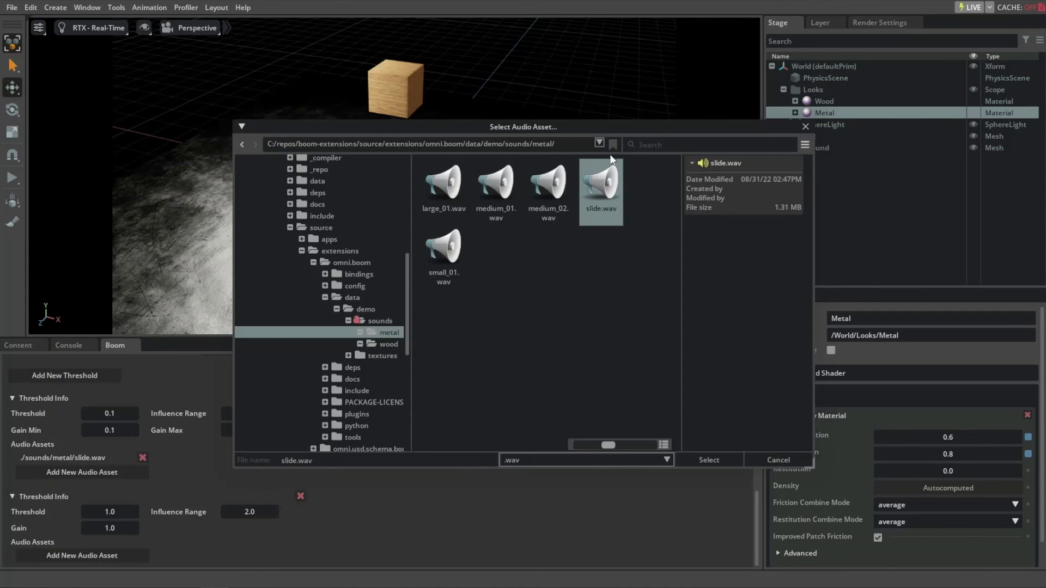
click(708, 460)
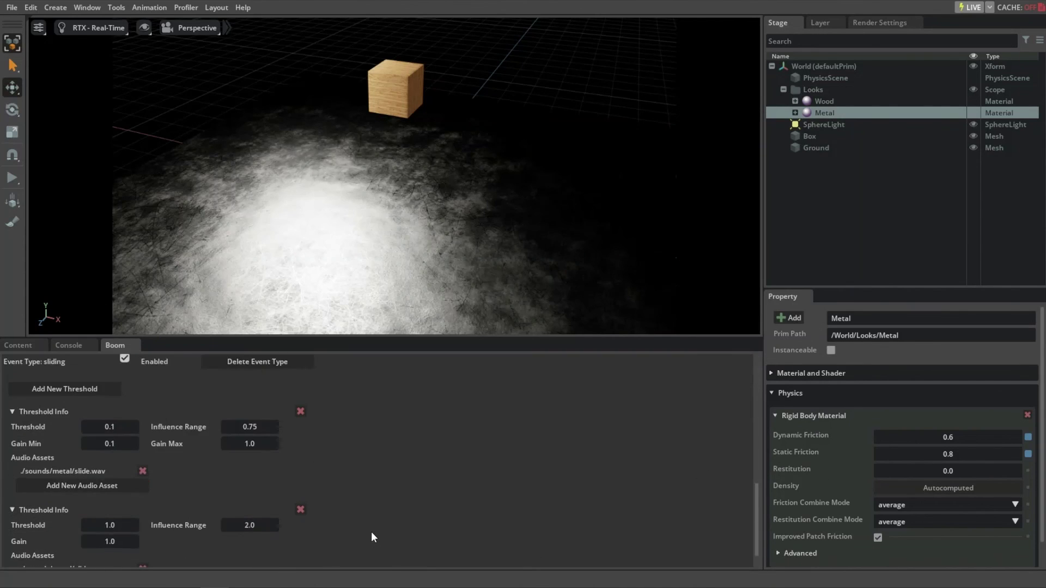
scroll(380, 547, down, 5)
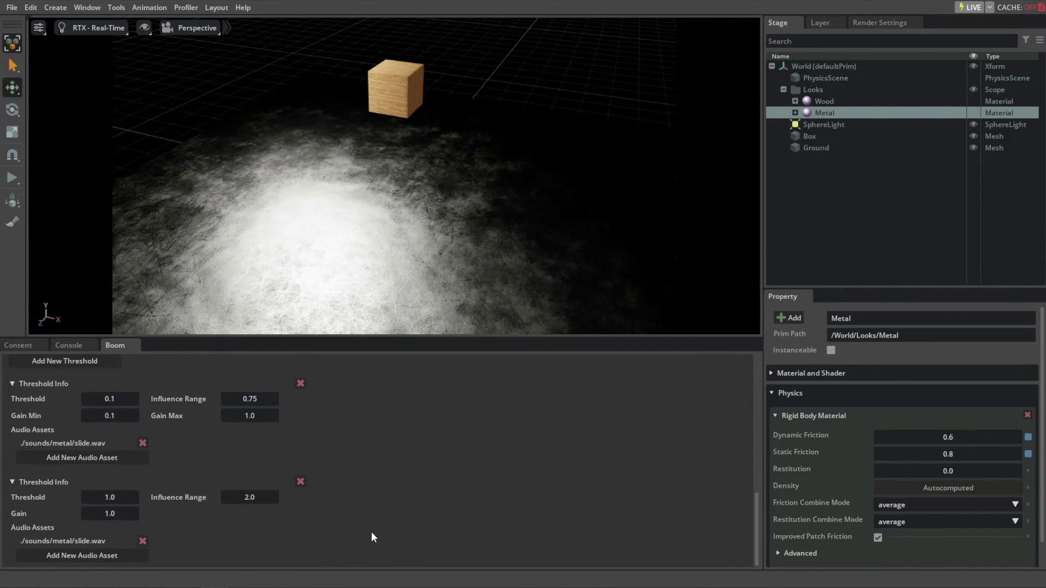
Play the simulation and drag the box across the metal ground.
click(9, 176)
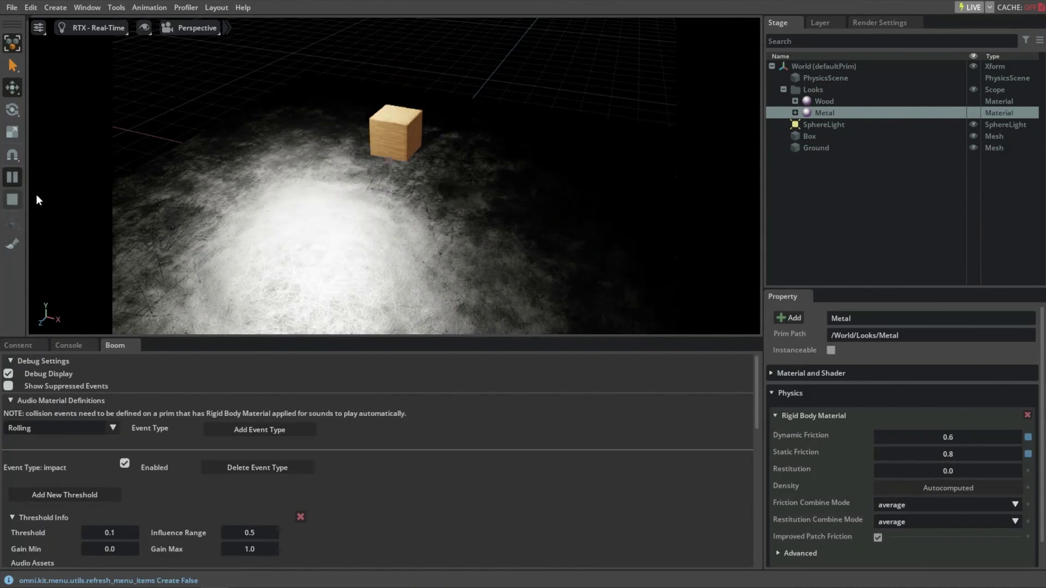
mouse_move(395, 163)
shift+mouse_down()
mouse_move(369, 187)
mouse_move(357, 126)
mouse_move(297, 167)
mouse_move(292, 194)
mouse_move(478, 214)
mouse_move(342, 240)
mouse_move(280, 223)
mouse_move(296, 116)
mouse_move(291, 125)
shift+mouse_up()
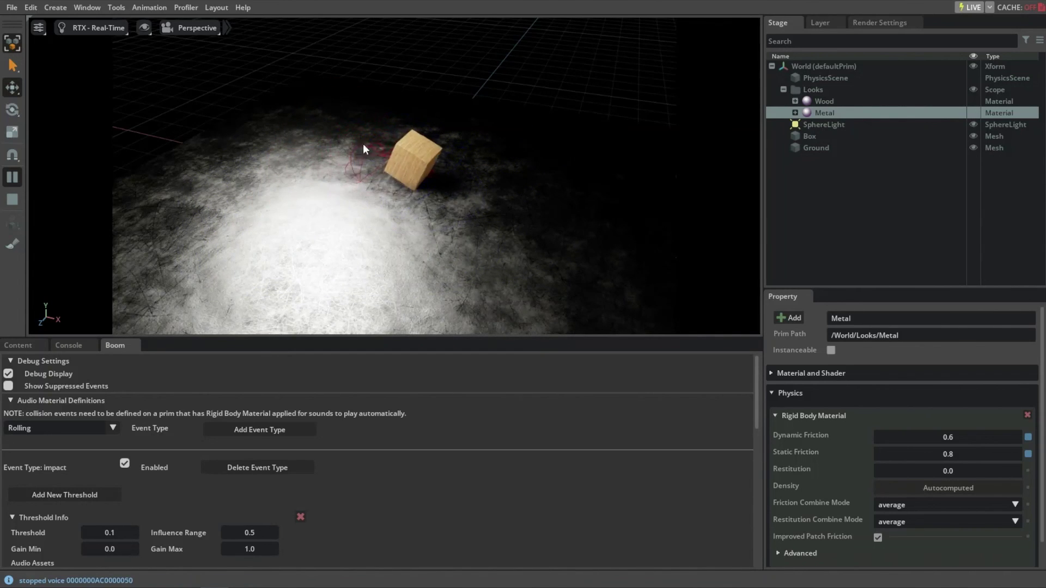